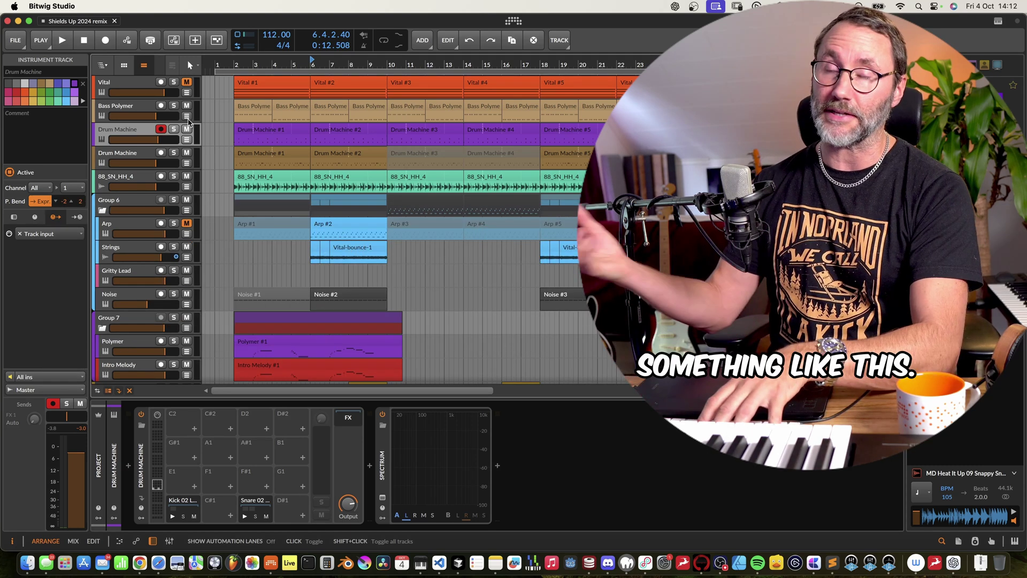
Step: Play the soloed Drum Machine drums, restarting playback from bar 6
key("space")
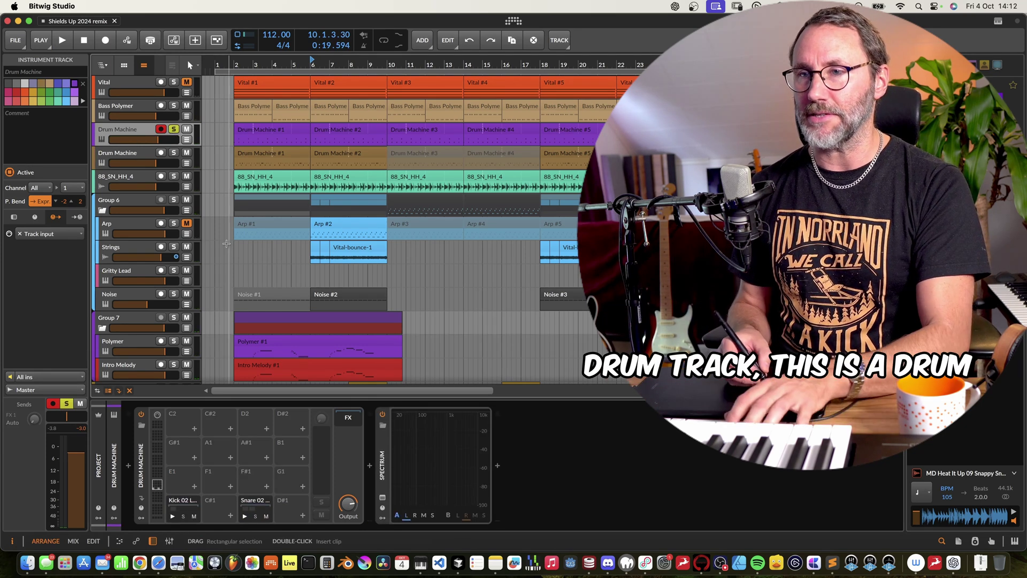
key("space")
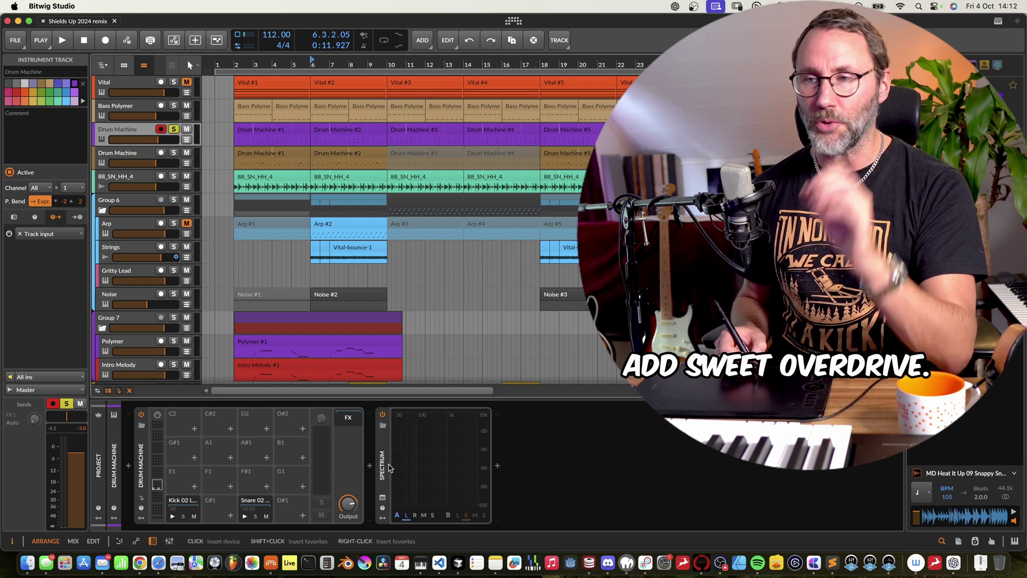
Step: Insert a Filter+ device before Spectrum on the Drum Machine track
left_click(369, 469)
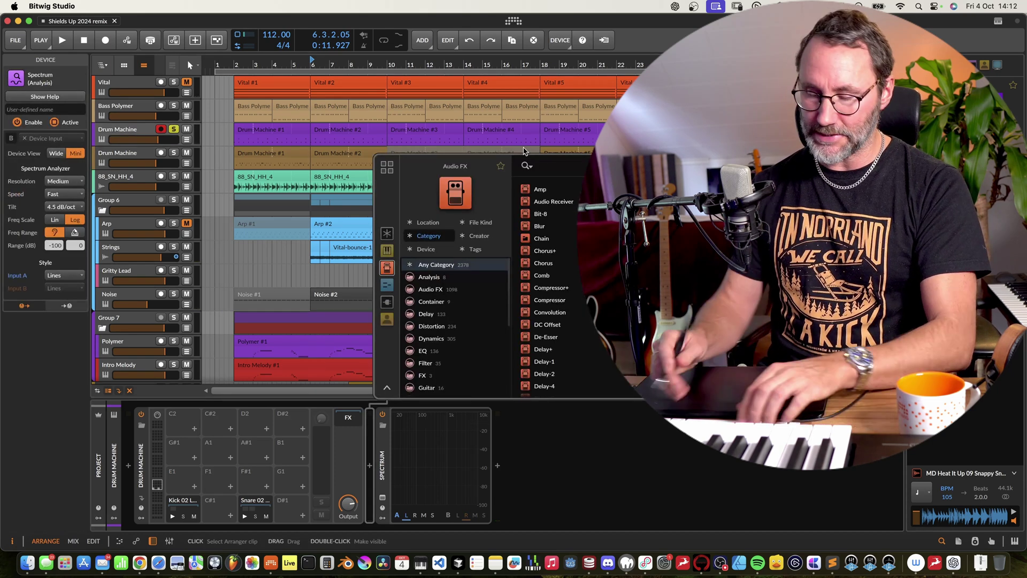
type("filter")
double_click(555, 188)
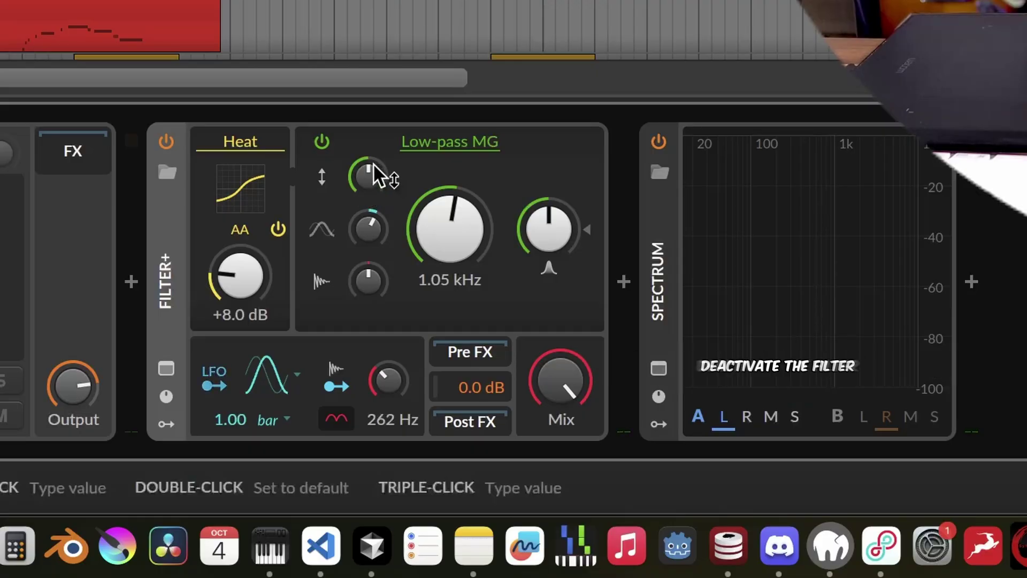
Step: Turn off Filter+'s low-pass, switch its waveshaper to Push, and set drive near +6.6 dB
left_click(321, 141)
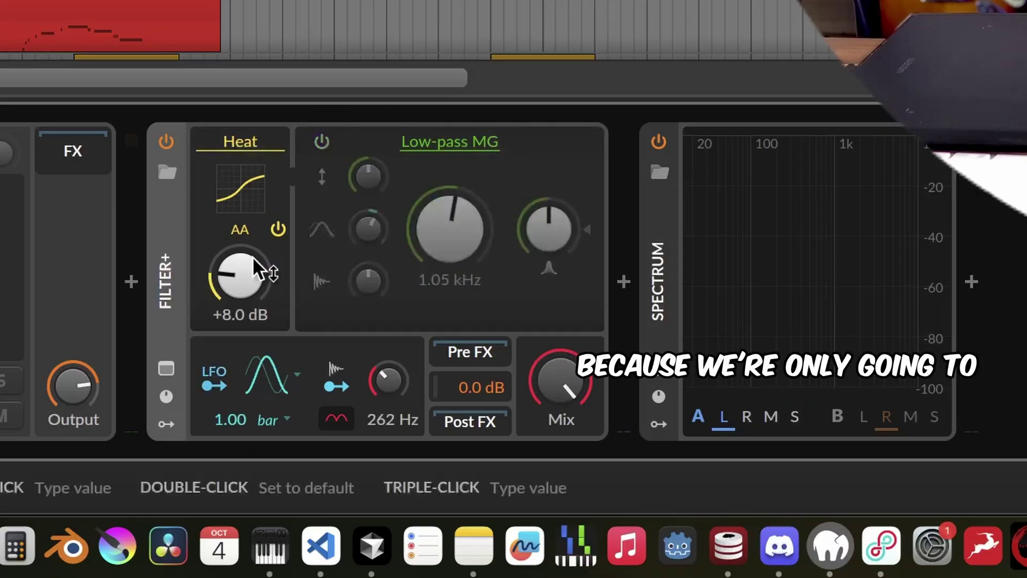
left_click(240, 144)
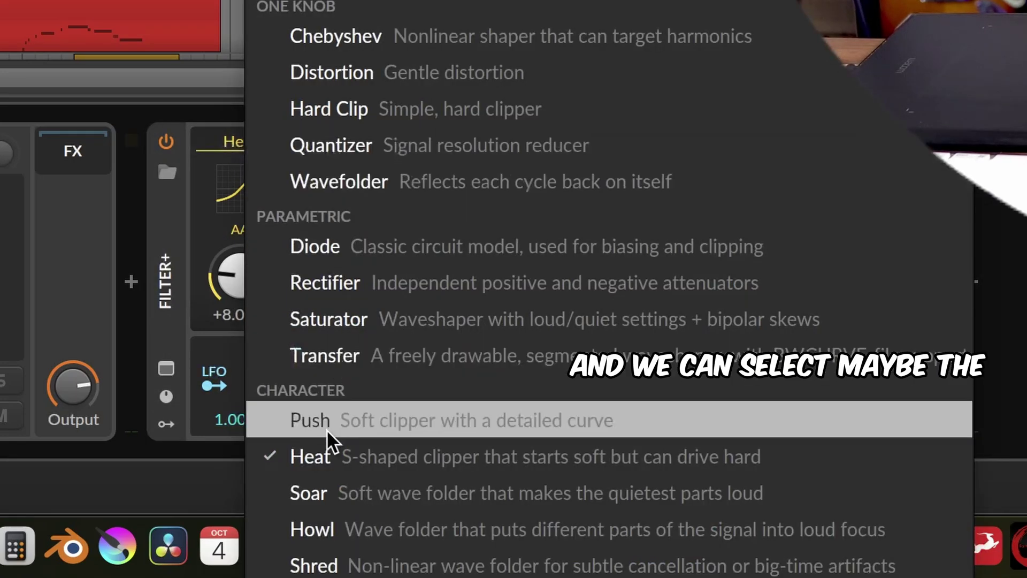
left_click(346, 414)
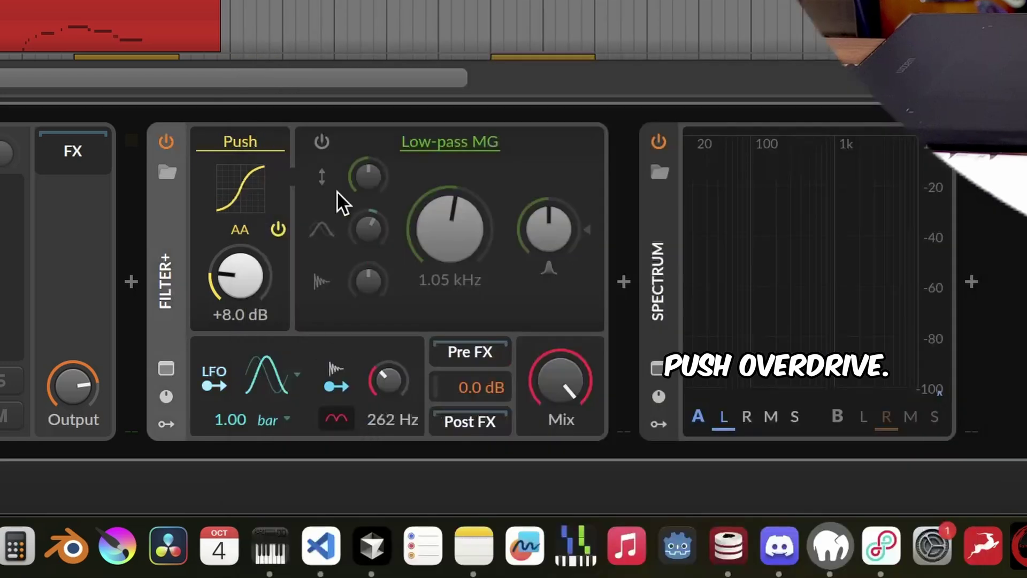
key("space")
left_click_drag(243, 284, 247, 429)
left_click_drag(243, 294, 239, 268)
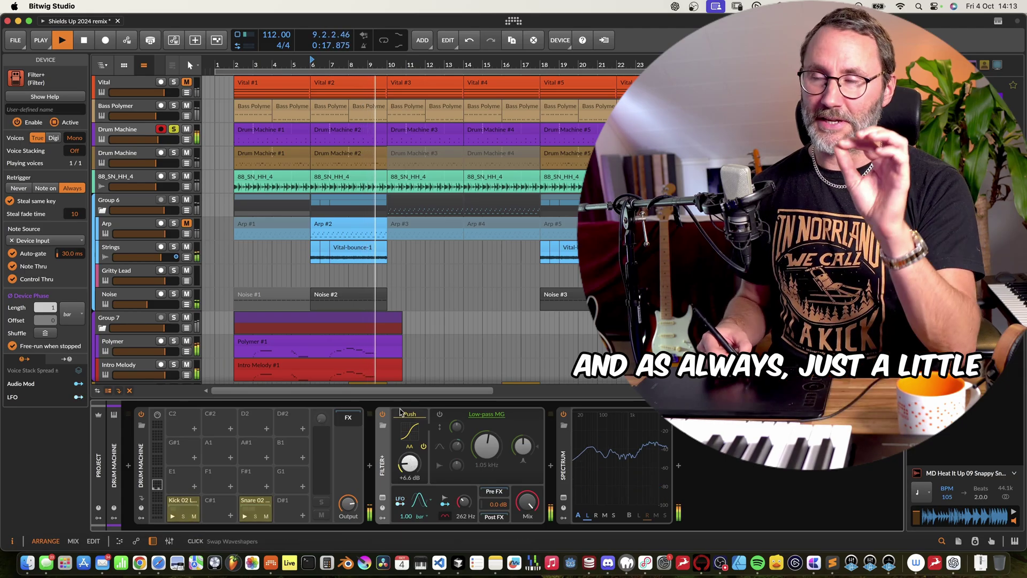
Step: Bypass Filter+ and play the drums to read the master peak without overdrive
key("space")
left_click(393, 429)
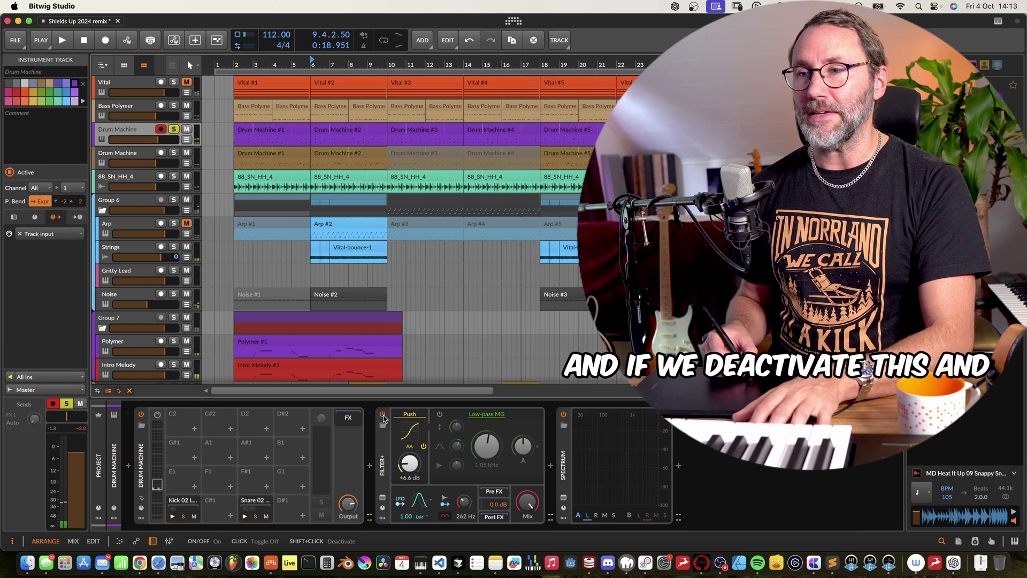
left_click(382, 414)
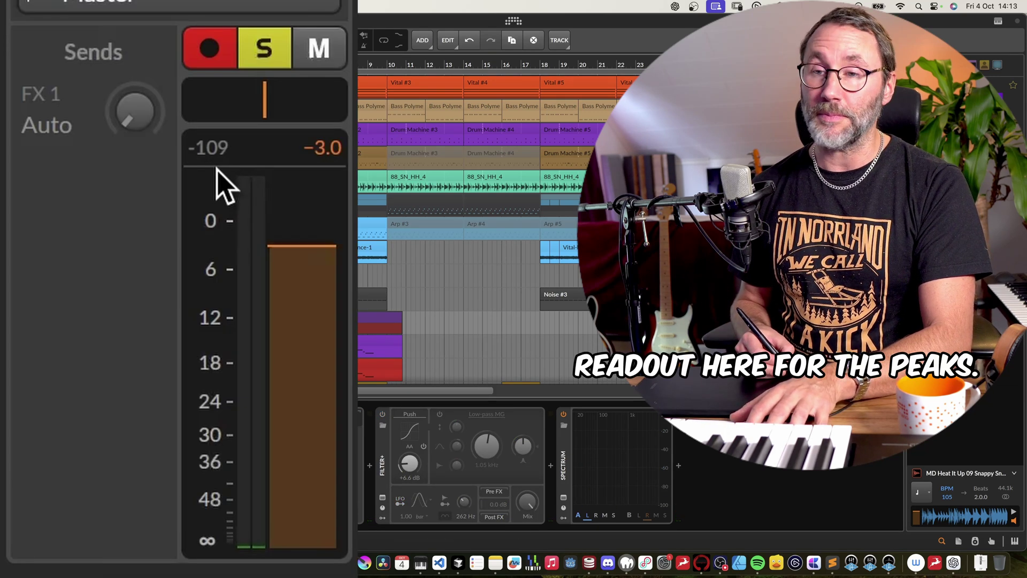
key("space")
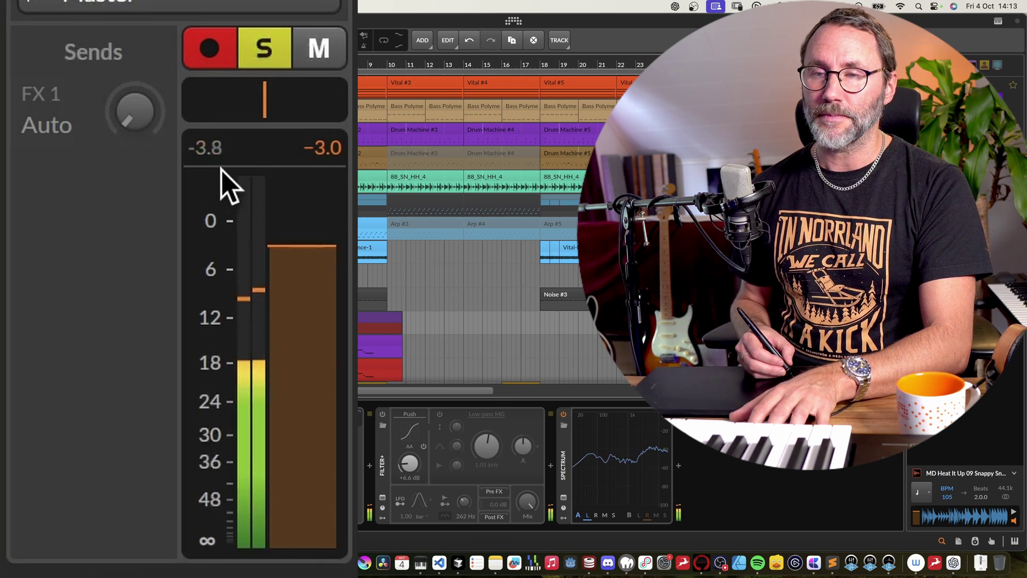
key("space")
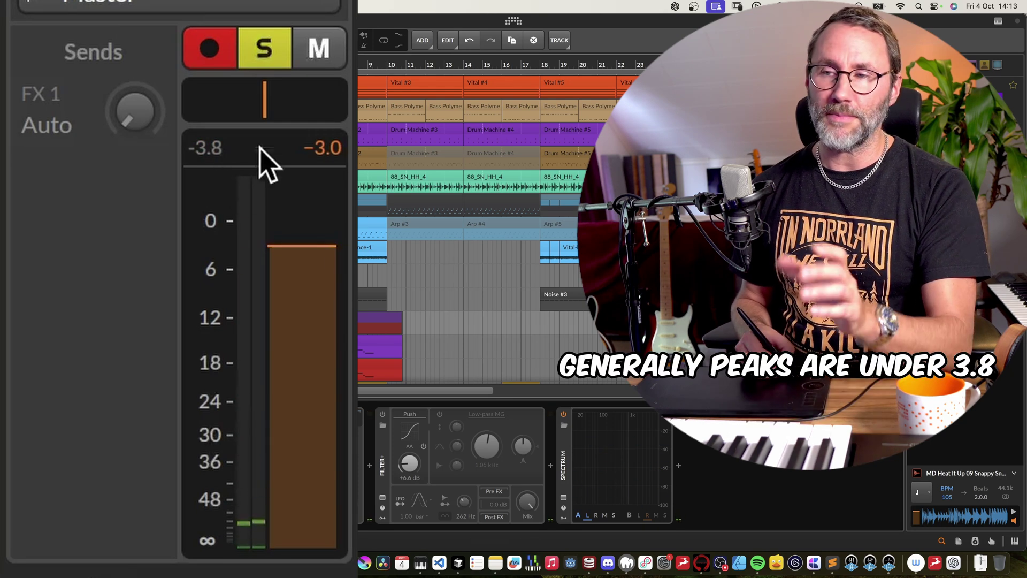
Step: Re-enable Filter+, compare the master peak with Push overdrive, then clear the Drum Machine solo
left_click(382, 414)
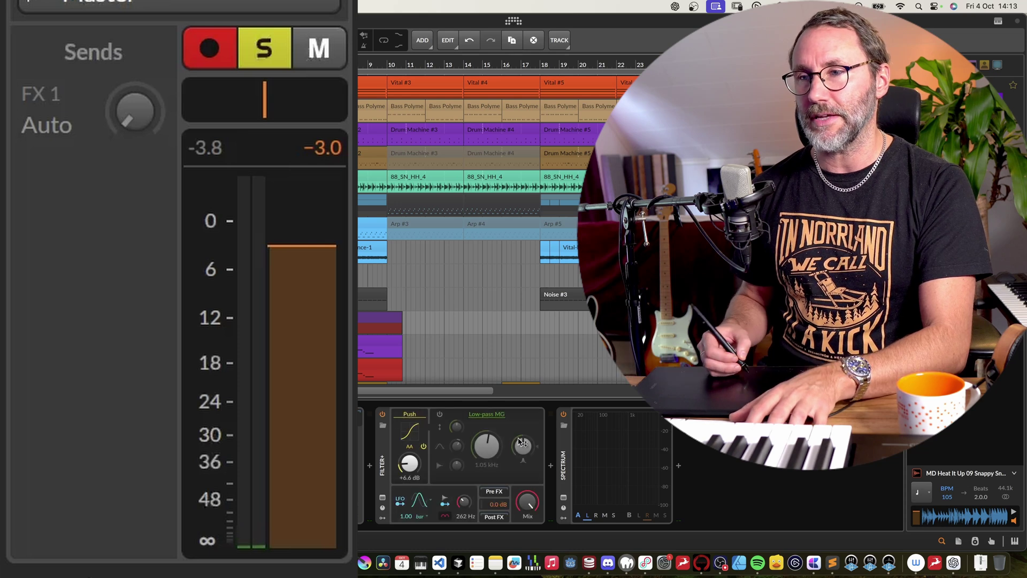
key("space")
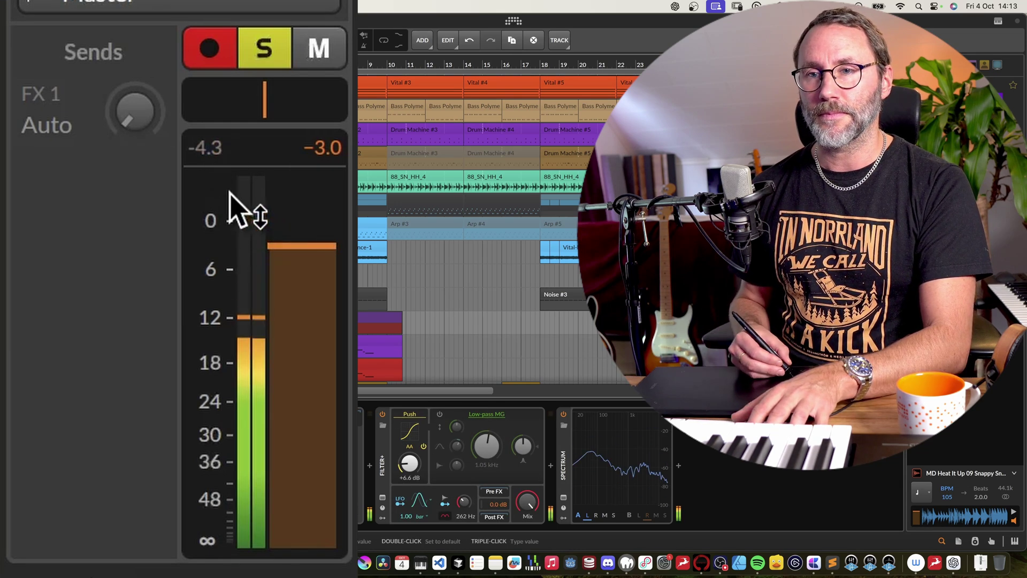
key("space")
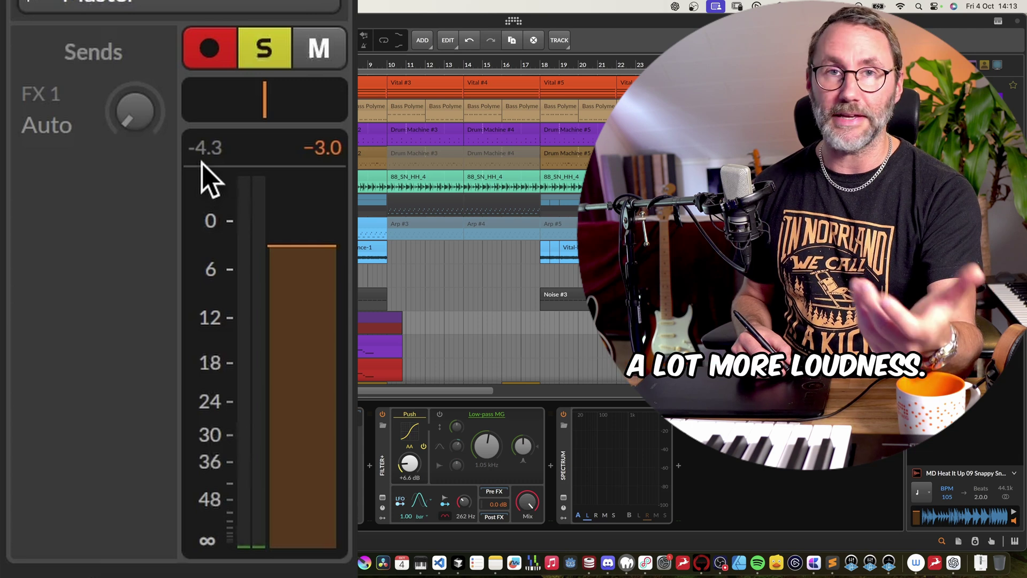
key("space")
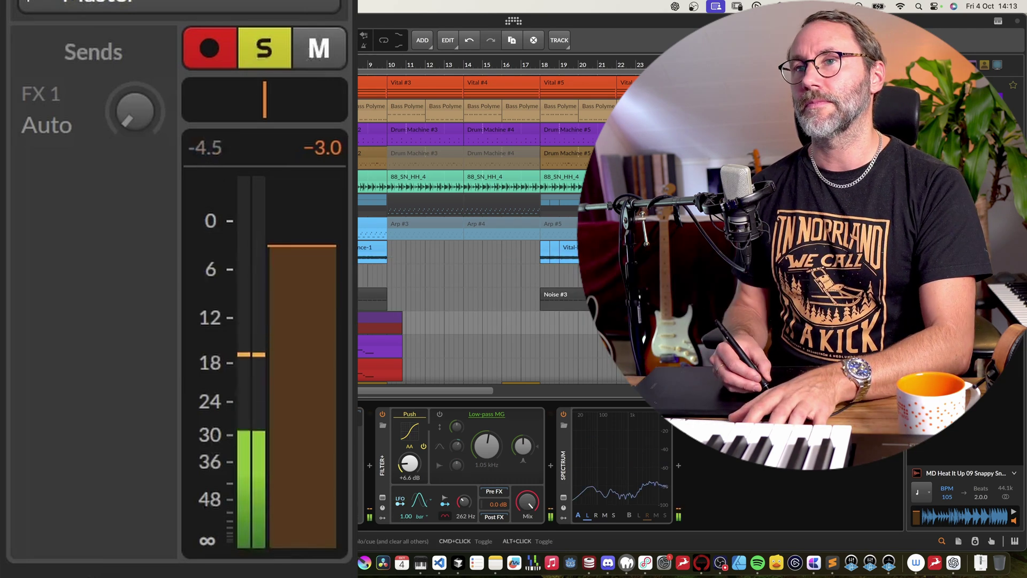
key("s")
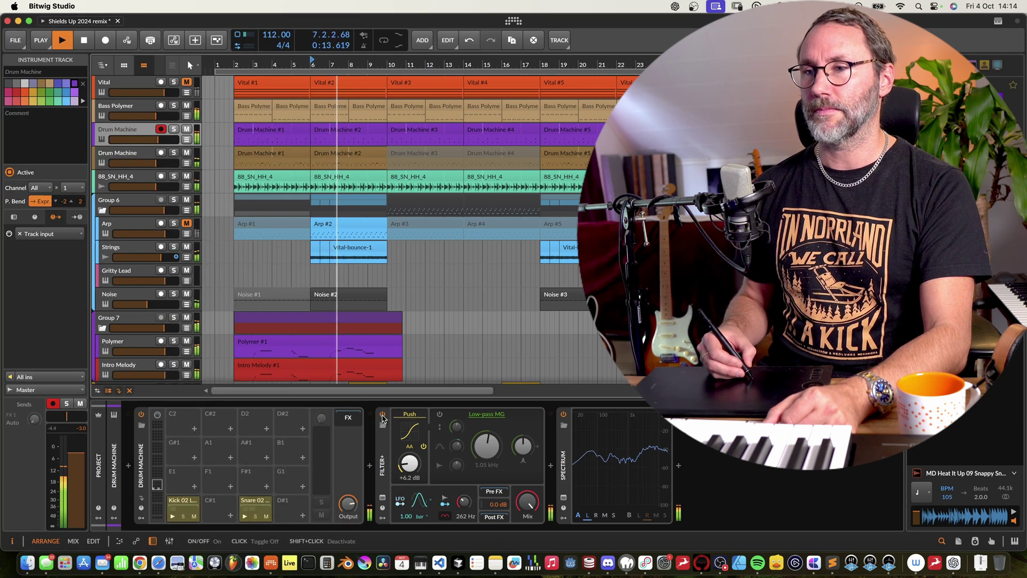
Step: A/B the Filter+ device, then try the Heat shaper with a slight drive nudge and Push
left_click(383, 416)
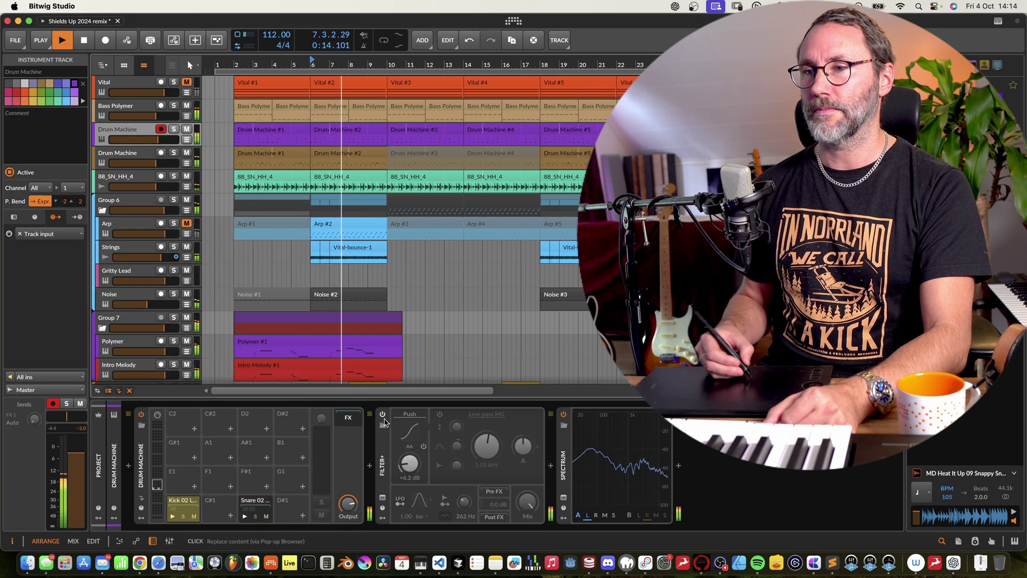
left_click(383, 417)
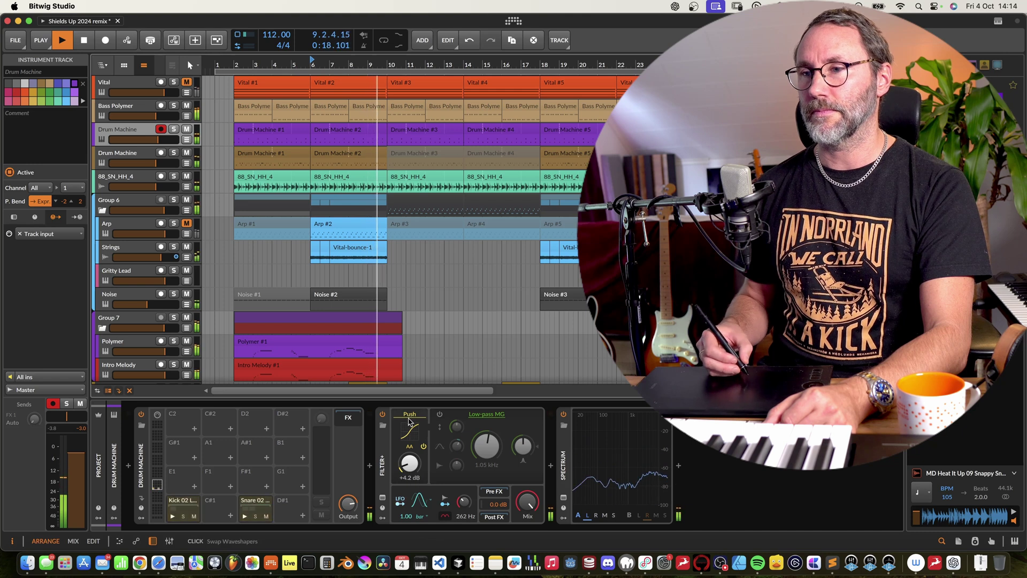
left_click(408, 416)
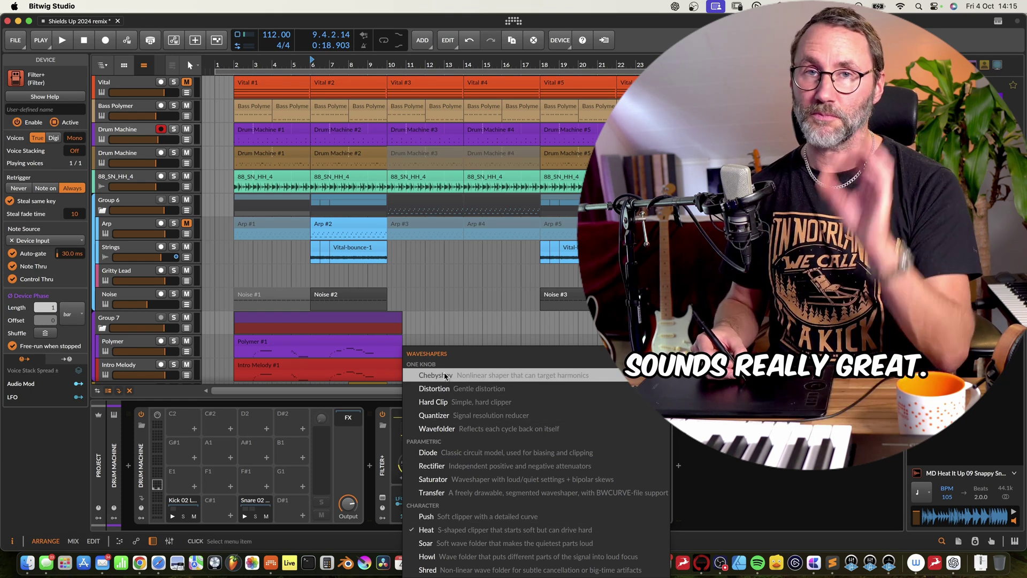
left_click(398, 439)
key("space")
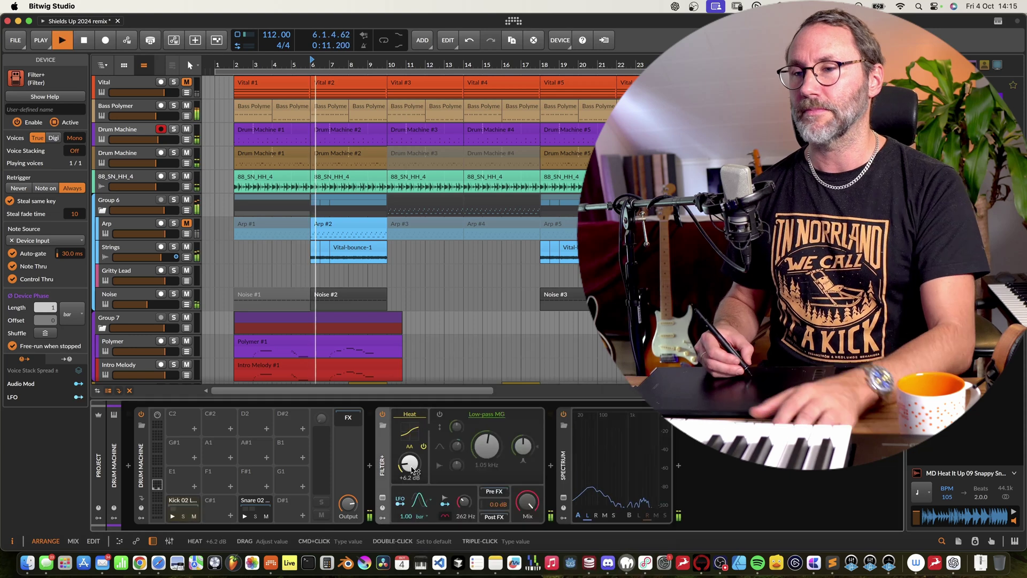
left_click_drag(409, 464, 409, 460)
left_click(404, 421)
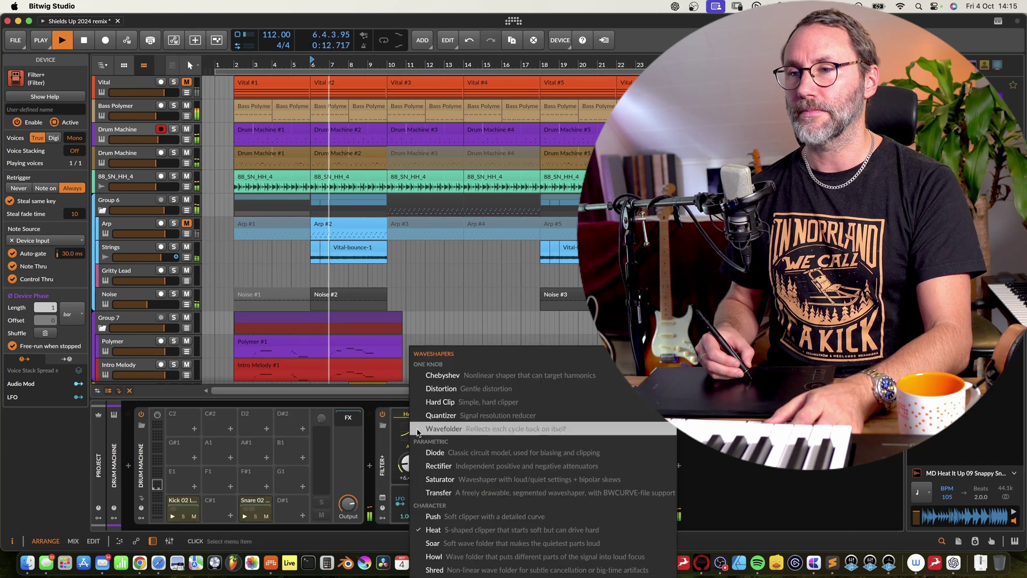
left_click(444, 501)
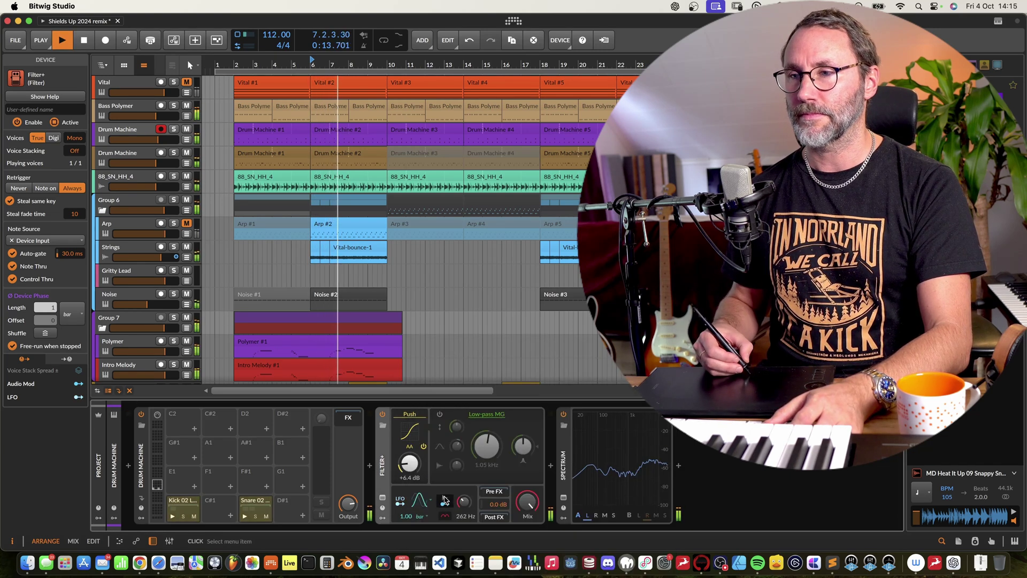
Step: Try the Chebyshev shaper with drive about 3.47, then settle on Distortion
left_click(383, 415)
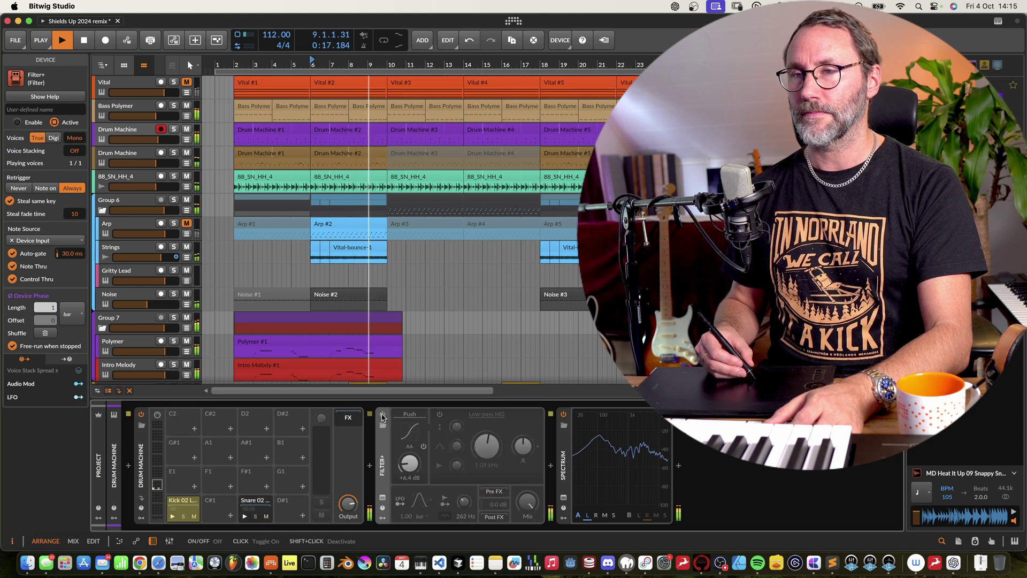
left_click(382, 415)
left_click(409, 415)
left_click(423, 376)
left_click_drag(416, 426, 415, 417)
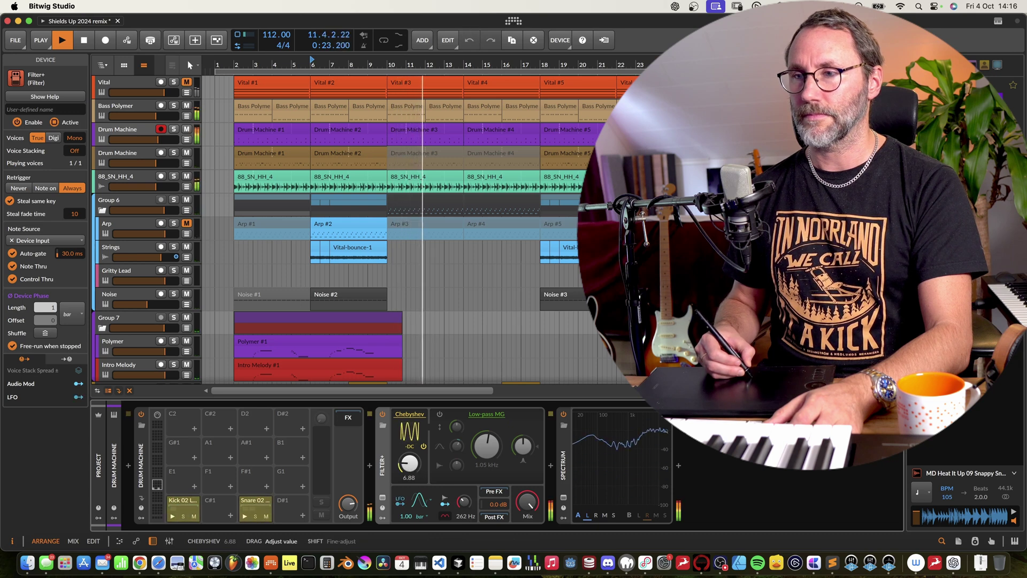
left_click(409, 415)
left_click(428, 406)
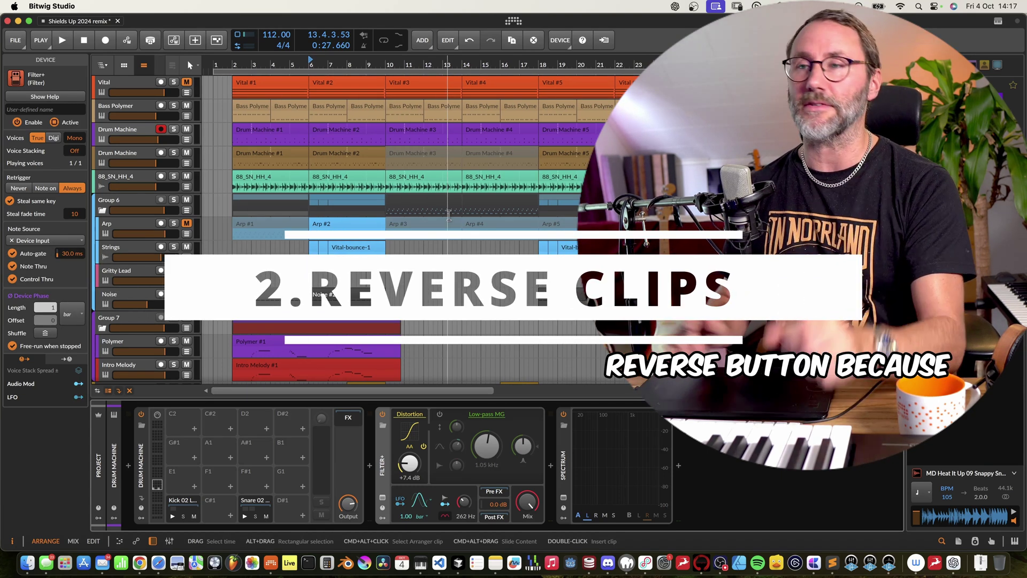
Step: Pin Reverse from the CLIP menu to the toolbar and reverse the China 14 04 clip
scroll(449, 215, "down", 5)
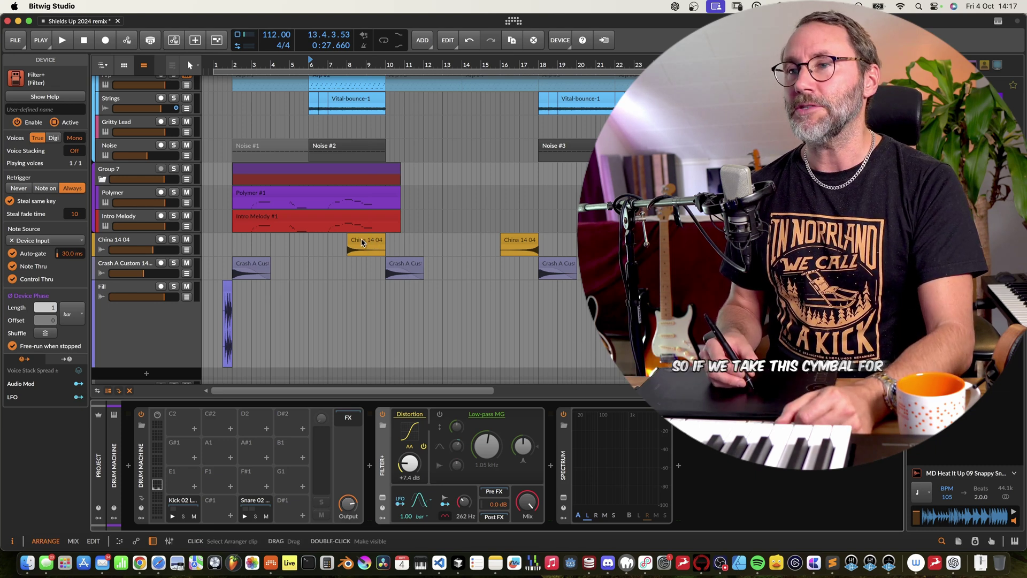
left_click(376, 245)
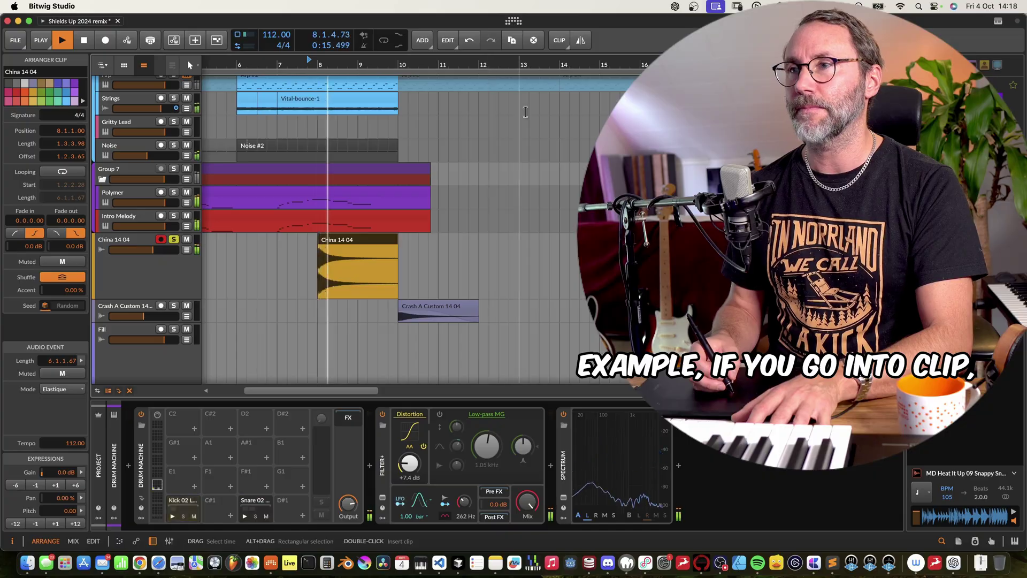
left_click(560, 41)
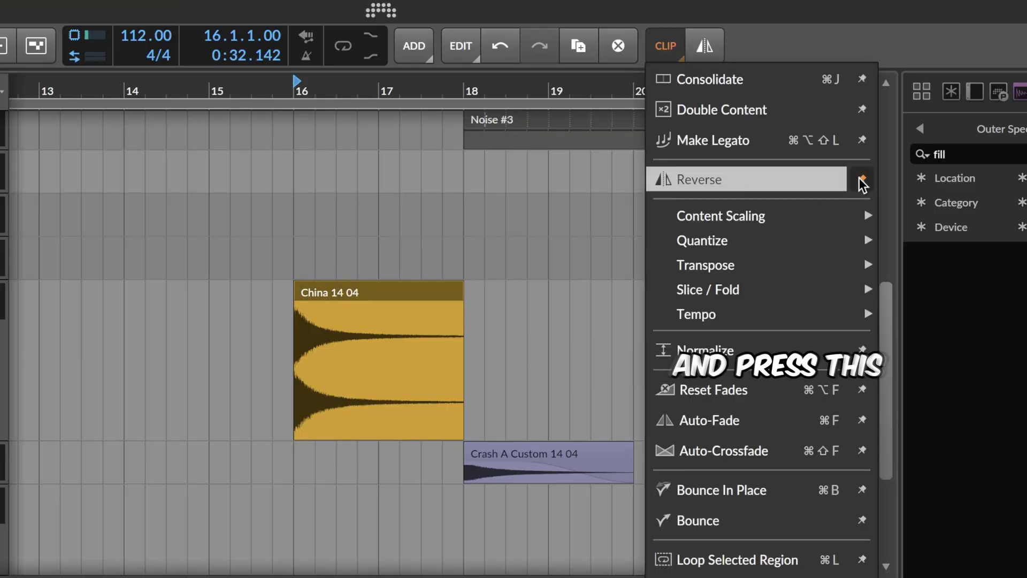
left_click(743, 23)
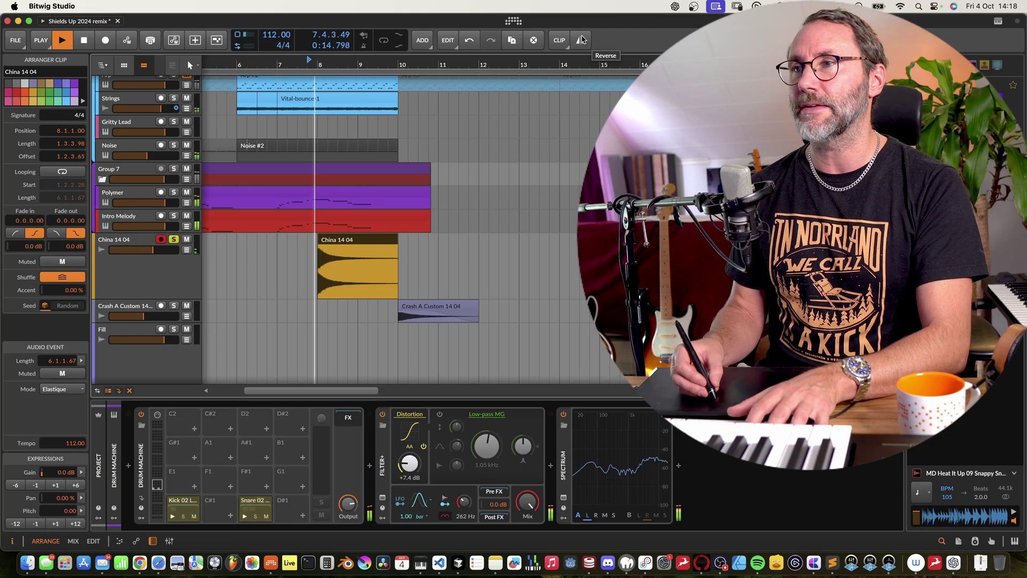
left_click(583, 39)
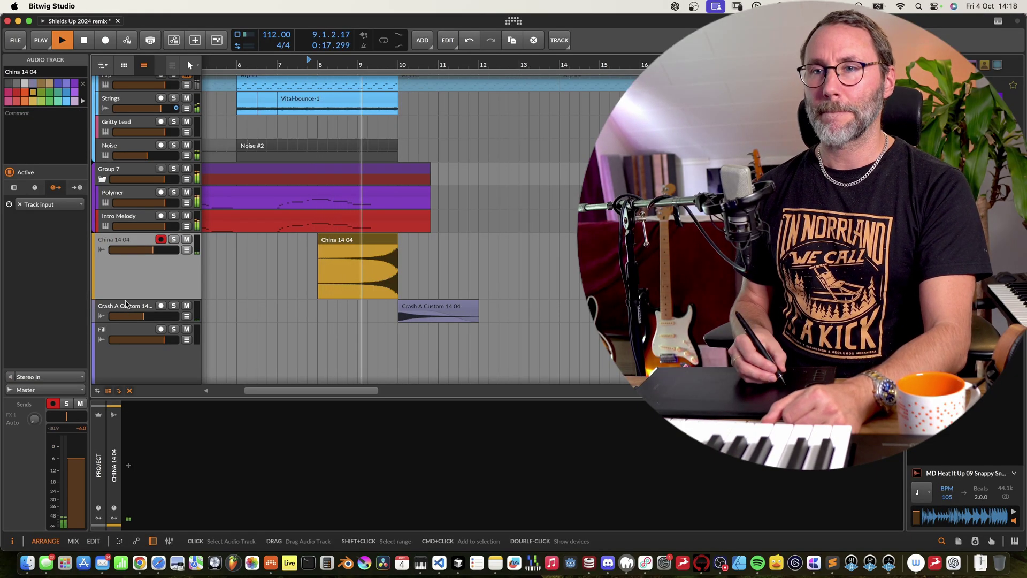
Step: Shrink the China 14 04 track's height
left_click_drag(126, 299, 135, 255)
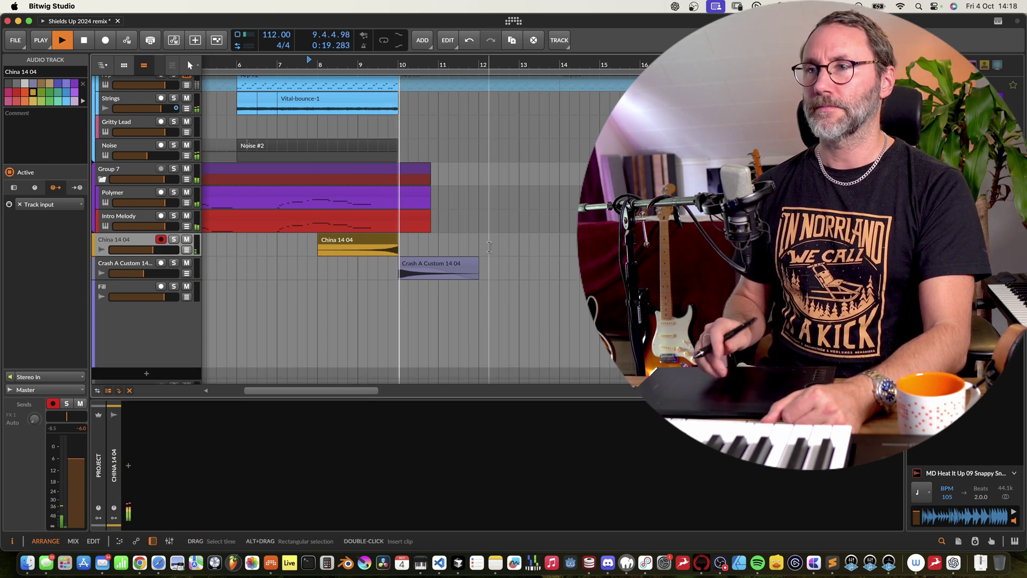
scroll(428, 256, "up", 5)
scroll(489, 246, "down", 3)
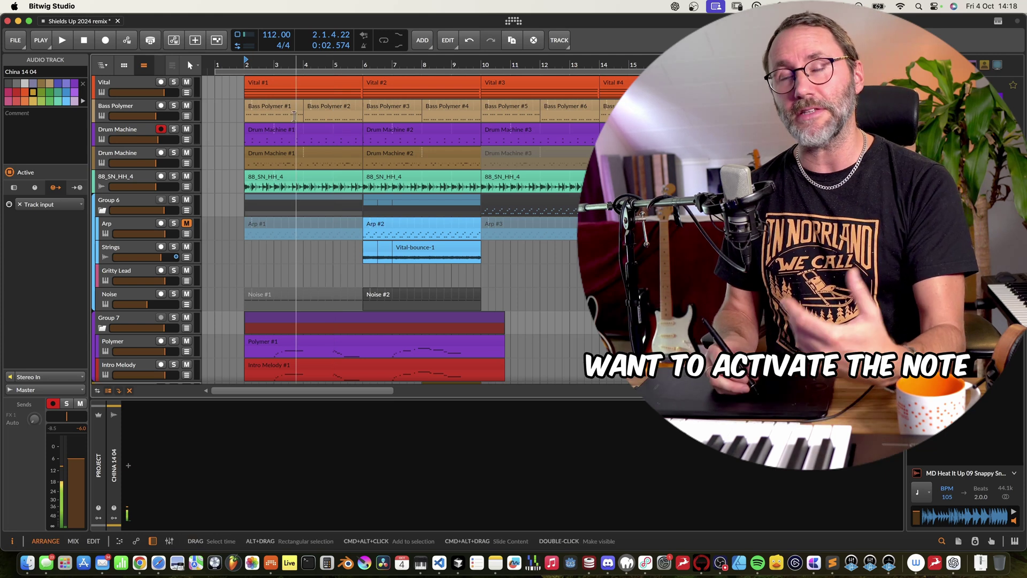
Step: Select the Vital track and set playback to start at bar 4
left_click(301, 67)
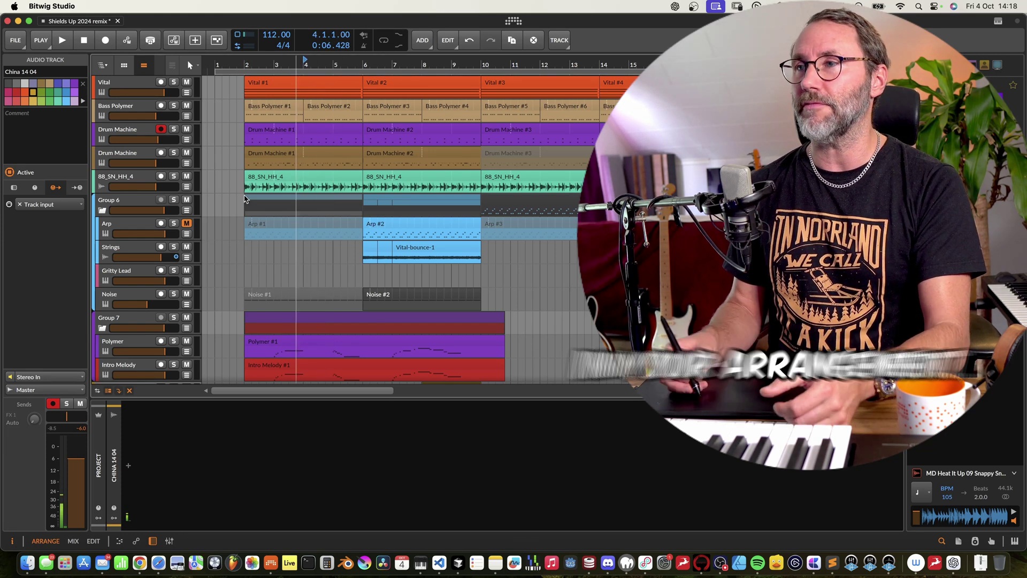
left_click(174, 82)
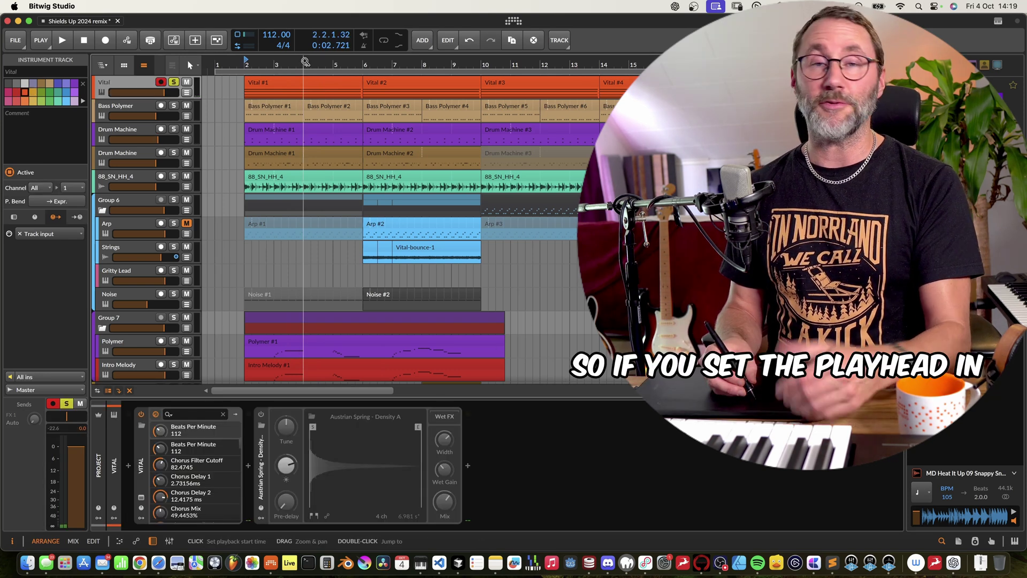
left_click(307, 58)
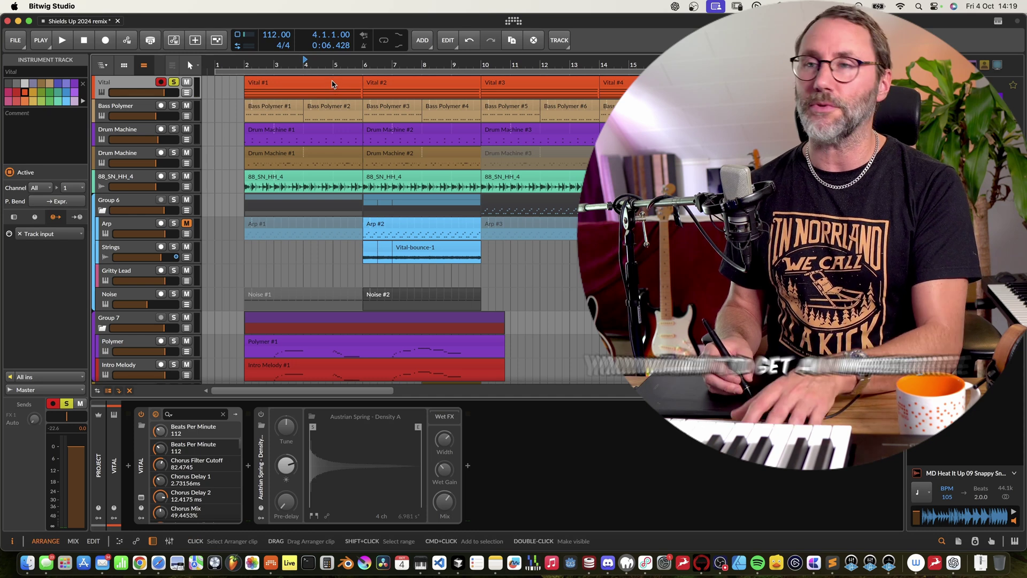
Step: Enable Note Chase under Resume Playback in the Behavior settings after a test play
key("space")
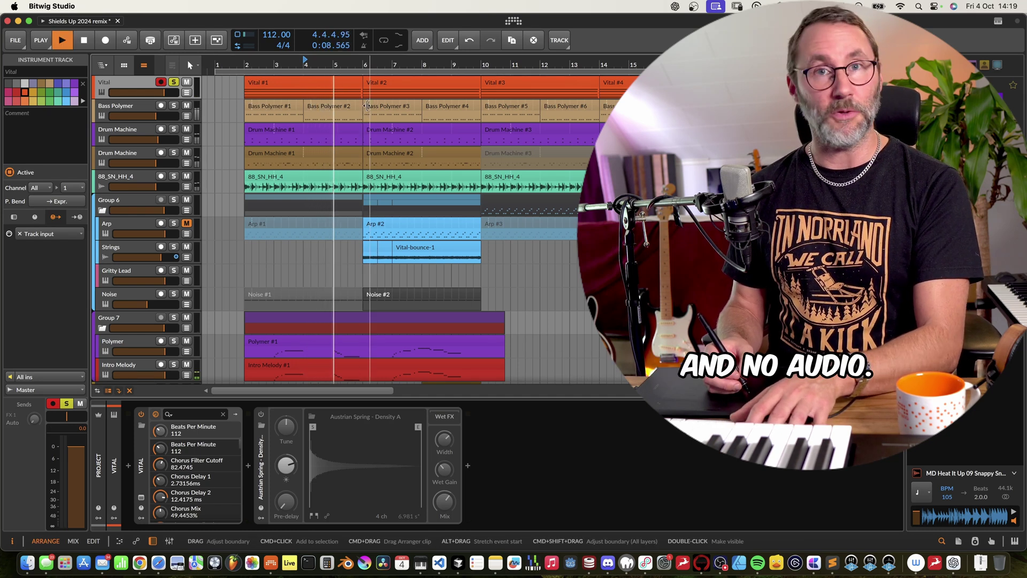
key("space")
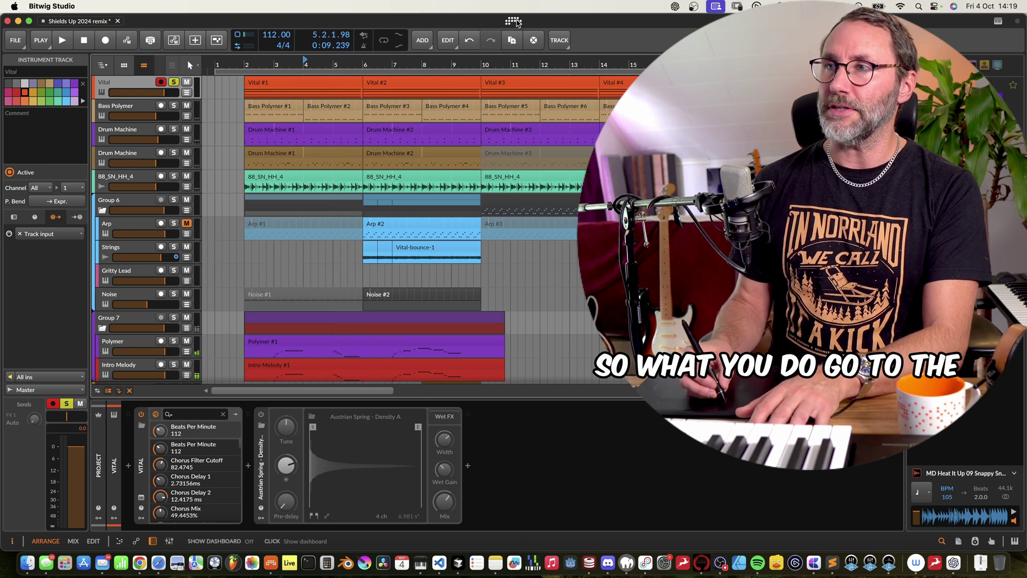
left_click(516, 22)
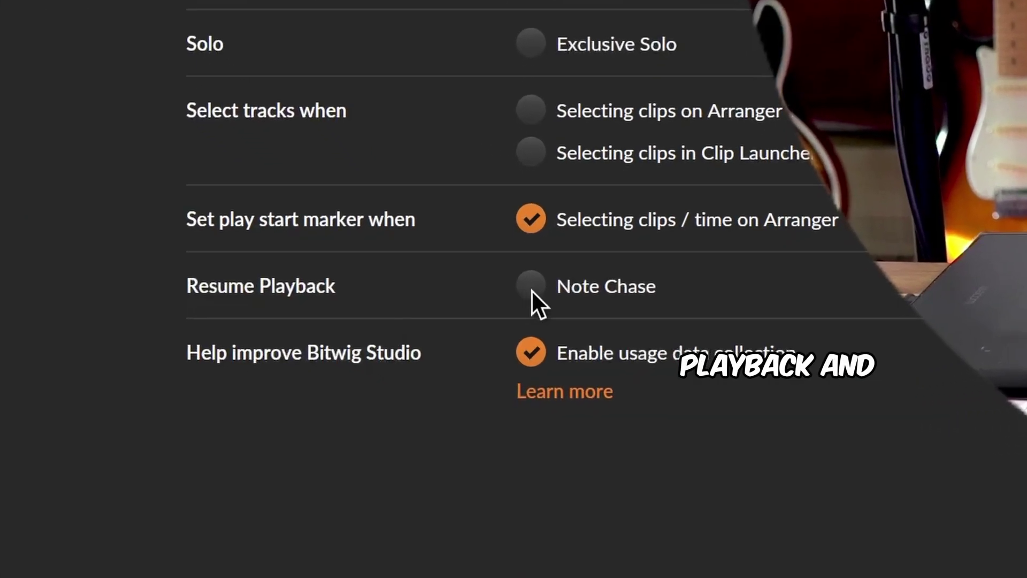
left_click(528, 292)
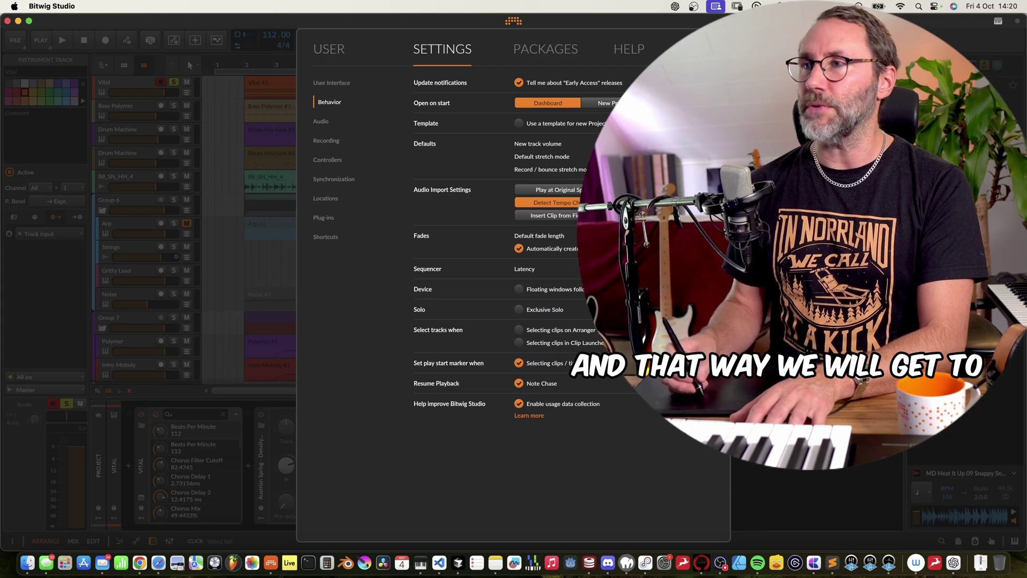
key("Escape")
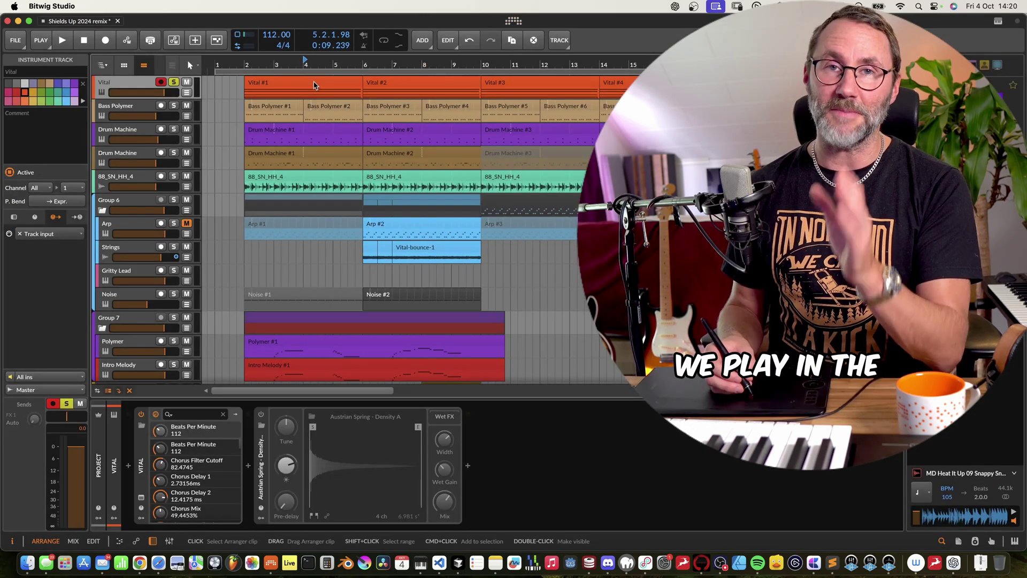
Step: Play from bar 4, select the Drum Machine track, and set the Filter+ waveshaper to Heat
key("space")
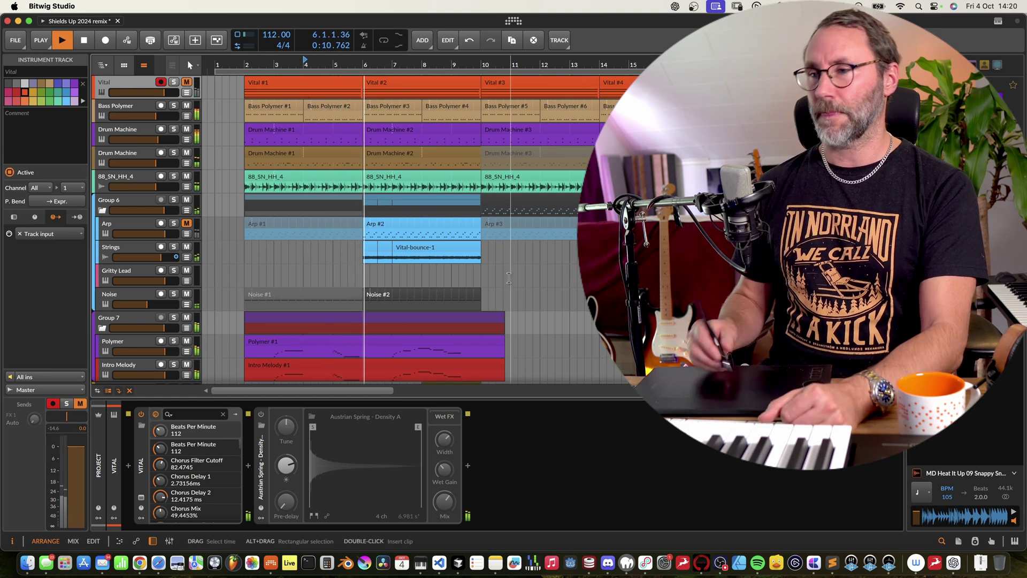
key("Down")
key("Down")
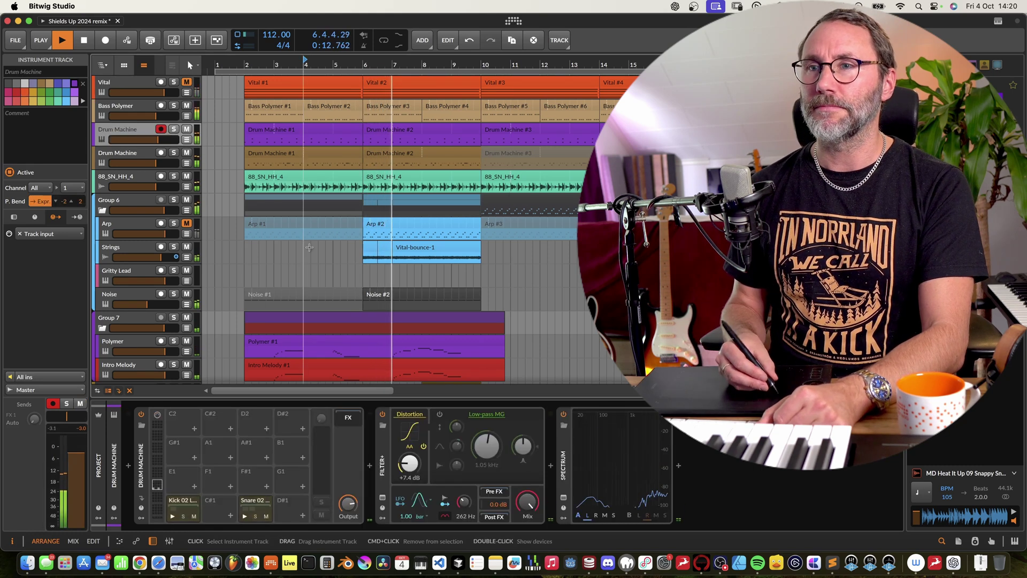
left_click(409, 414)
left_click(428, 519)
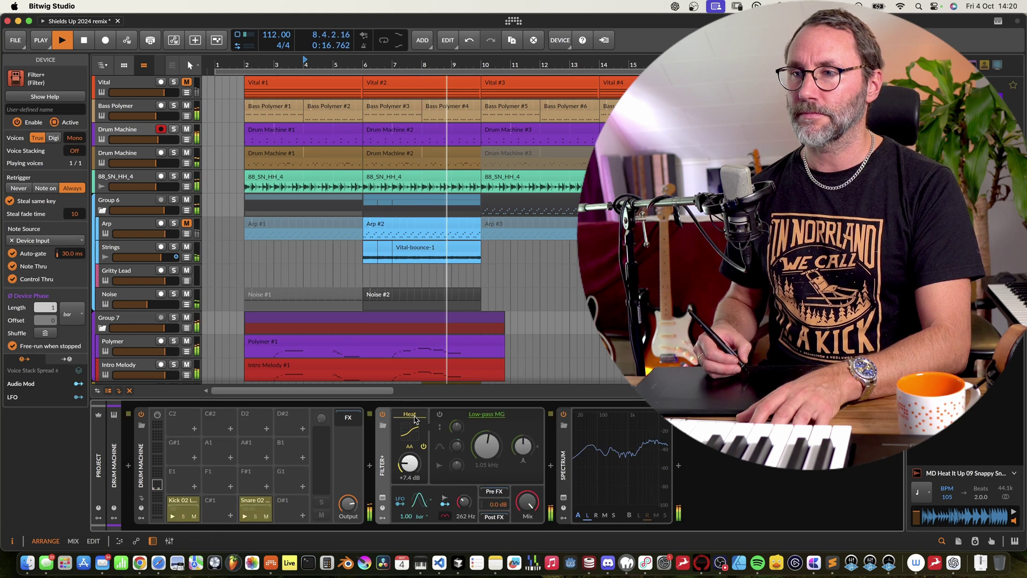
left_click(410, 414)
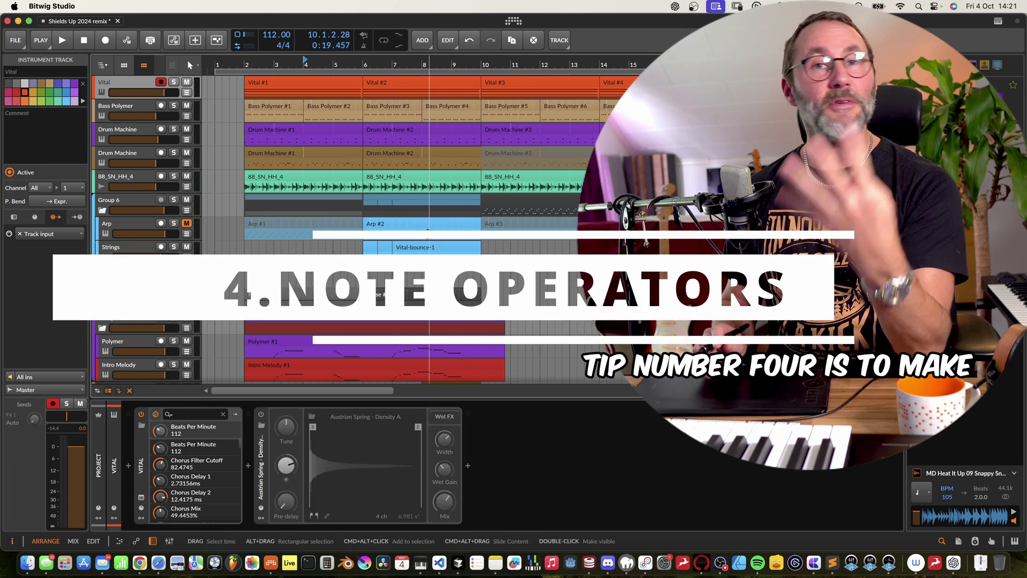
Step: Open Arp #2 in the note editor, select all four notes, and try lowering their chance
double_click(372, 225)
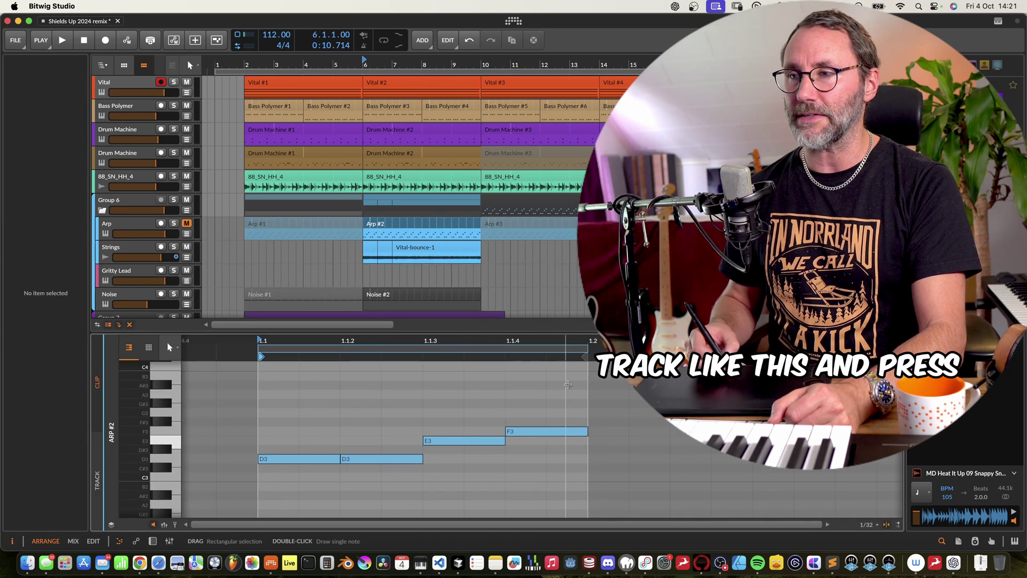
key("super+a")
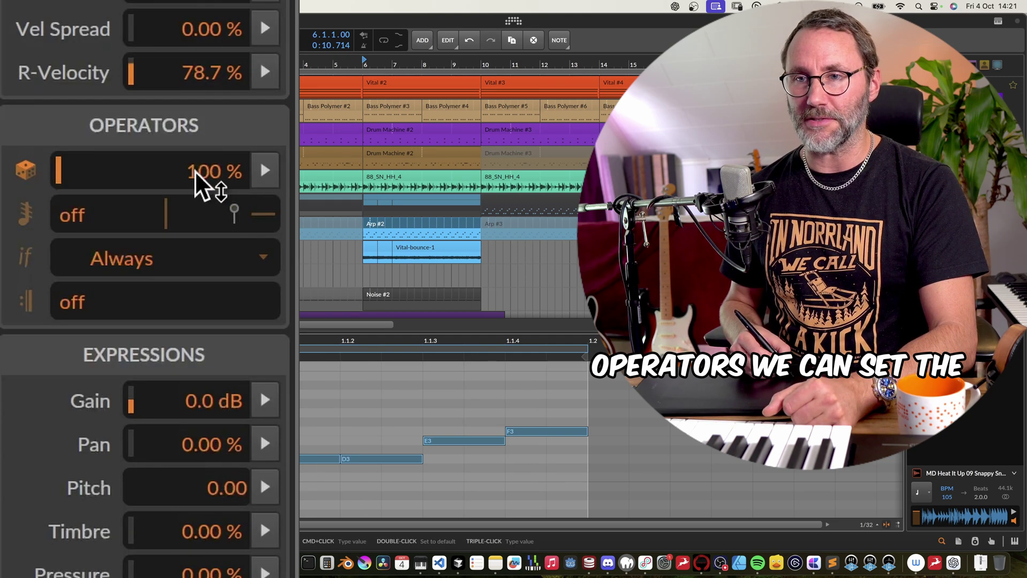
left_click_drag(194, 171, 193, 83)
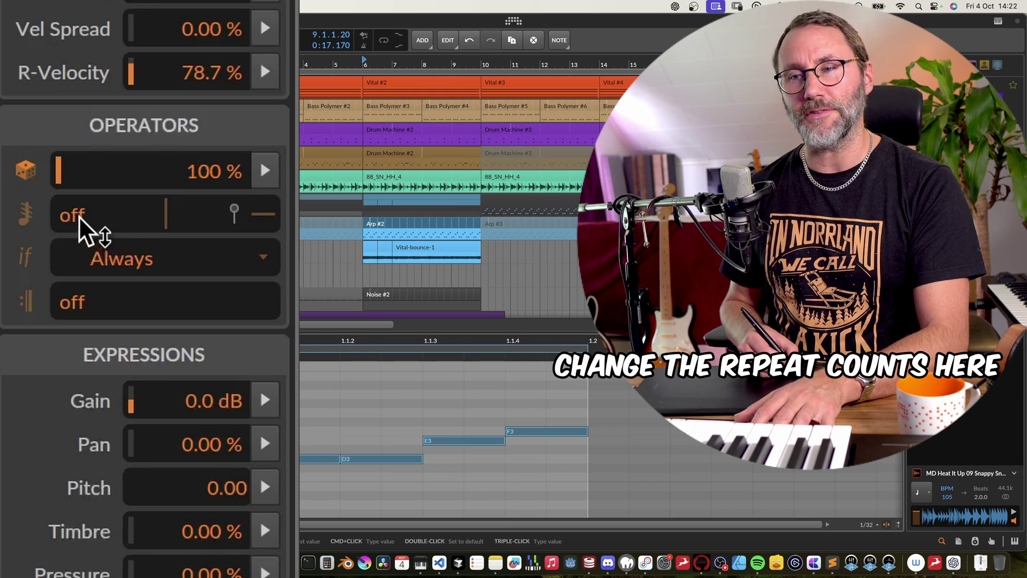
Step: Set the Arp #2 notes' repeat count to 2, auditioning playback from bar 6
left_click_drag(80, 218, 81, 206)
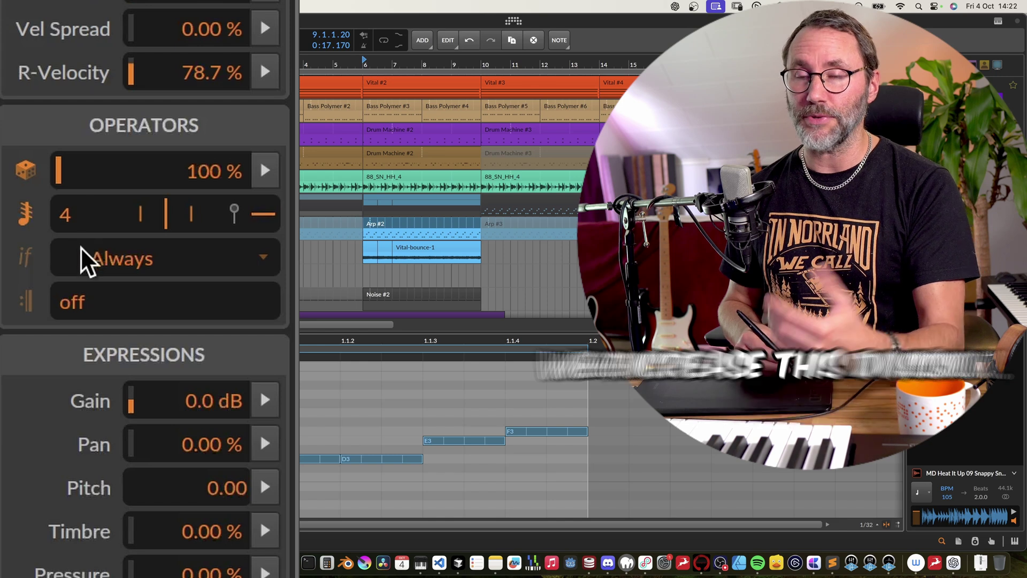
key("space")
mouse_move(77, 221)
left_mouse_down()
mouse_move(77, 206)
mouse_move(77, 232)
left_mouse_up()
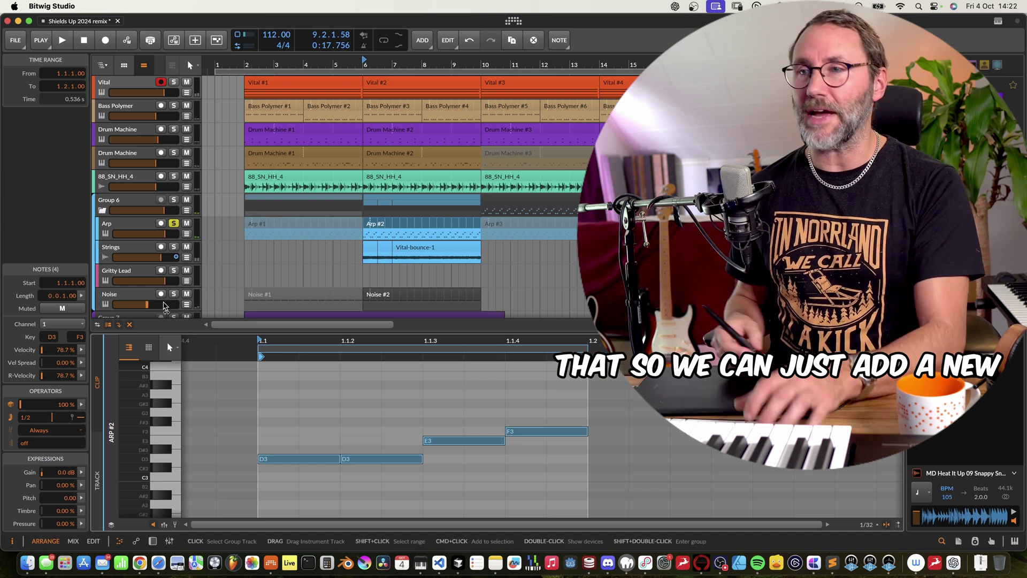
Step: Add an Audio 2 track below Arp with input Group 6 > Arp > Arp (PRE), armed for recording
left_click(129, 225)
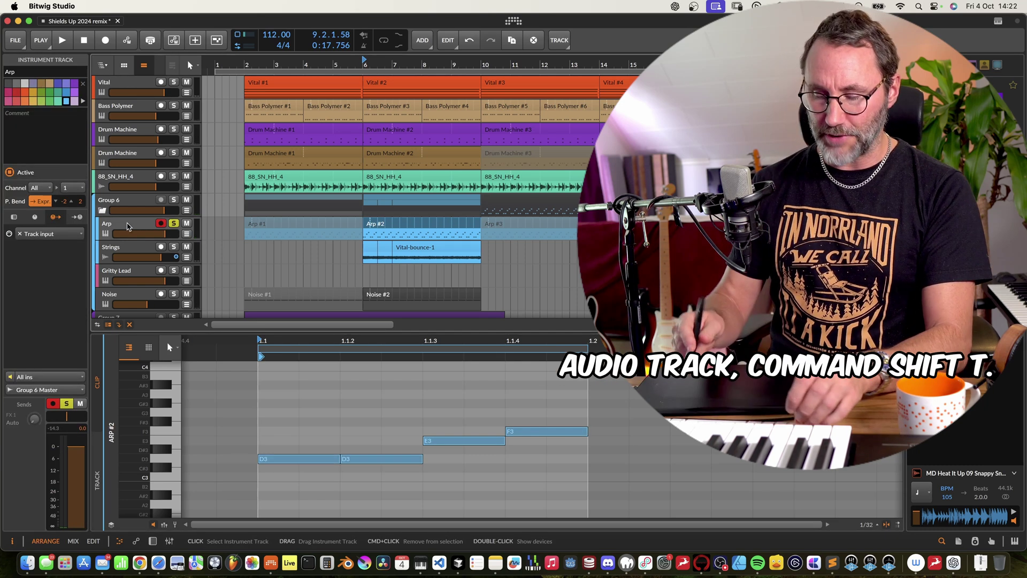
key("super+shift+t")
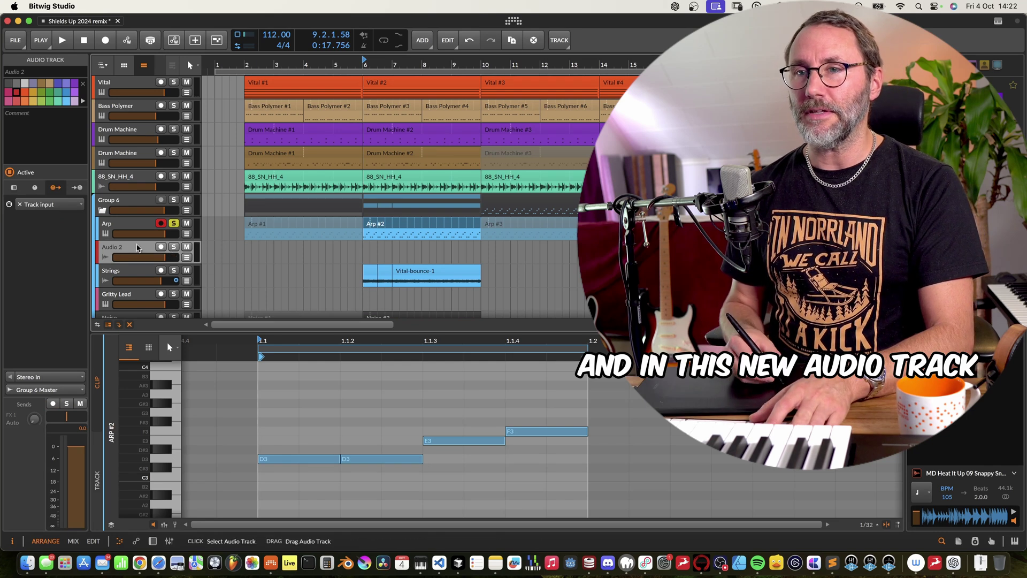
left_click(54, 377)
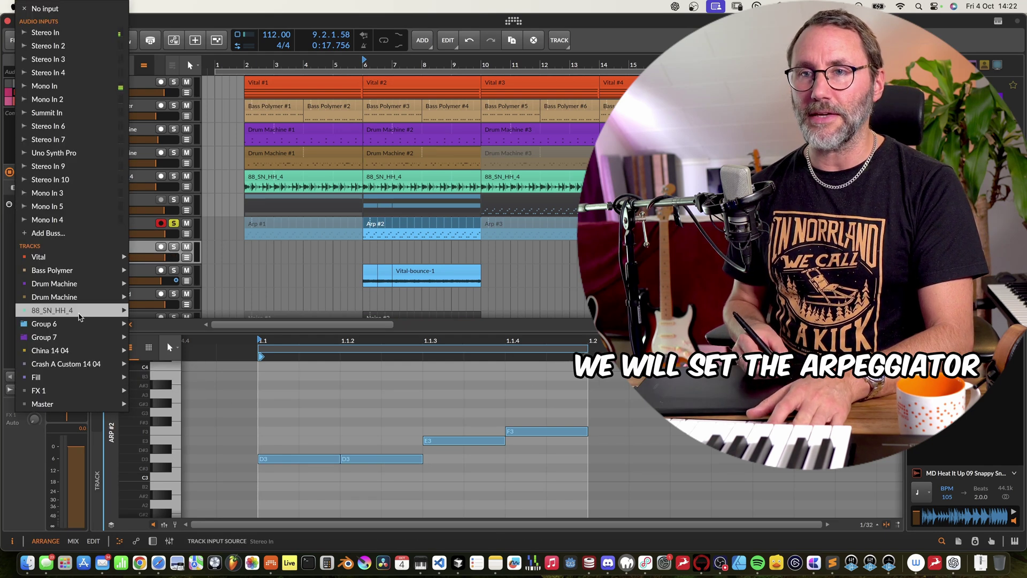
mouse_move(46, 327)
mouse_move(188, 325)
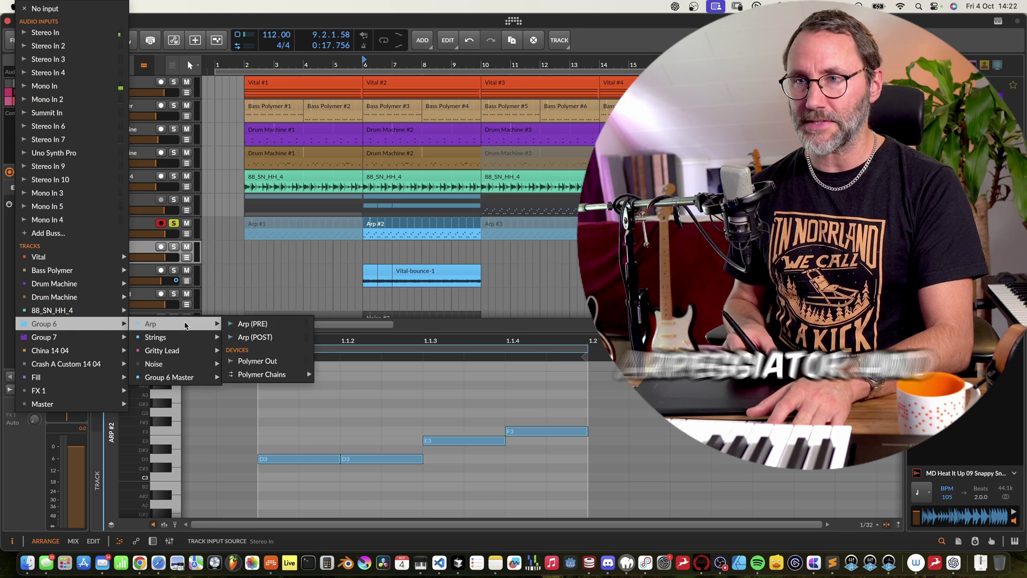
left_click(263, 324)
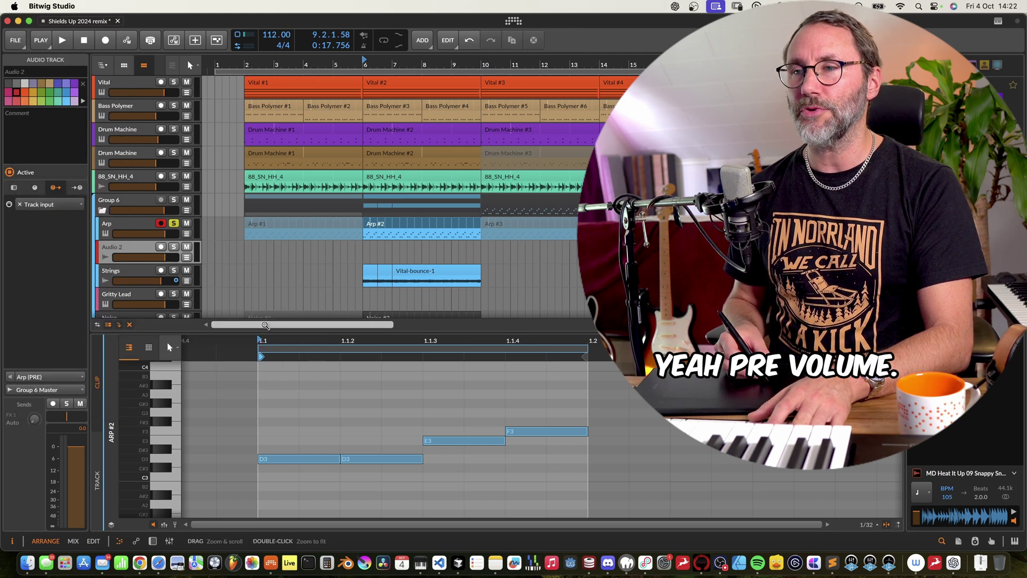
left_click(160, 247)
Step: Record the four Arp notes' 1/2 repeats into Audio 2 from bar 6 to 10, then solo Audio 2
left_click(134, 229)
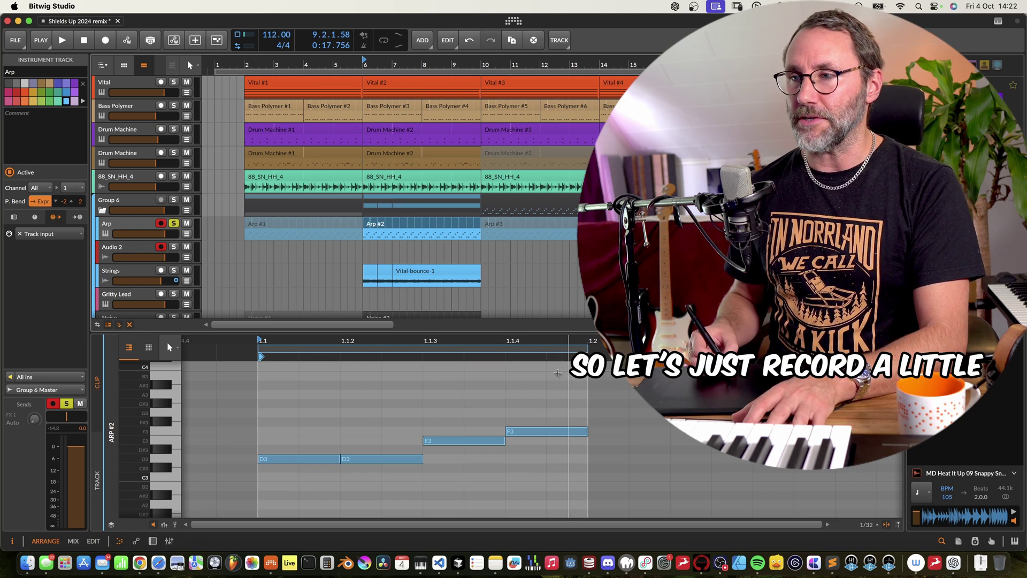
left_click_drag(574, 400, 259, 477)
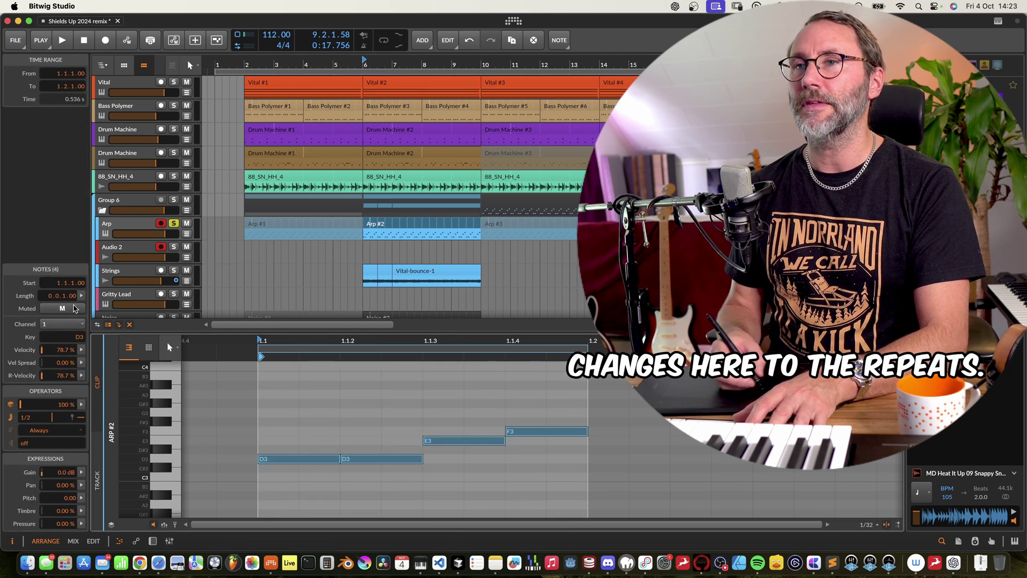
double_click(30, 419)
key("shift+space")
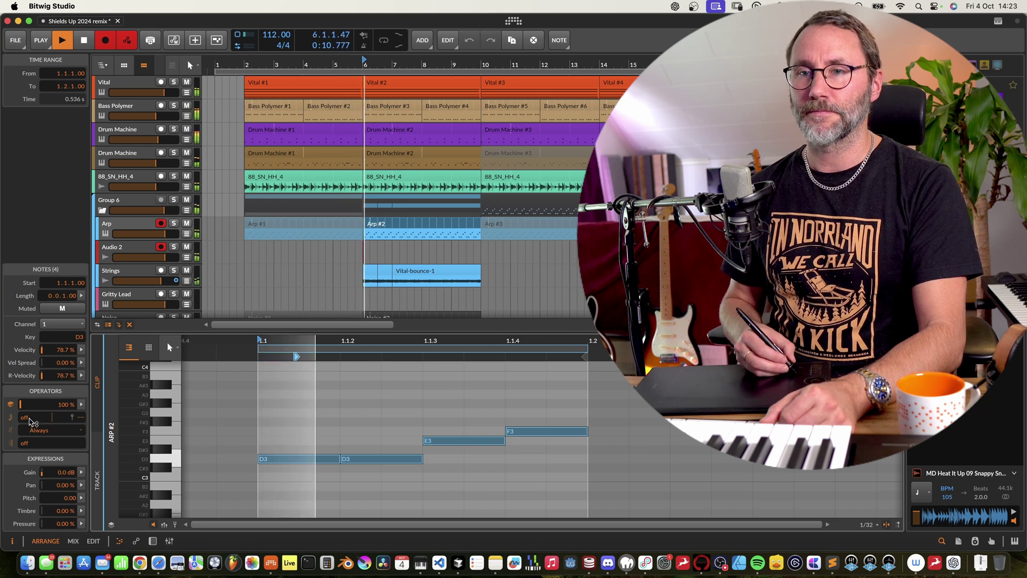
left_click_drag(31, 420, 30, 422)
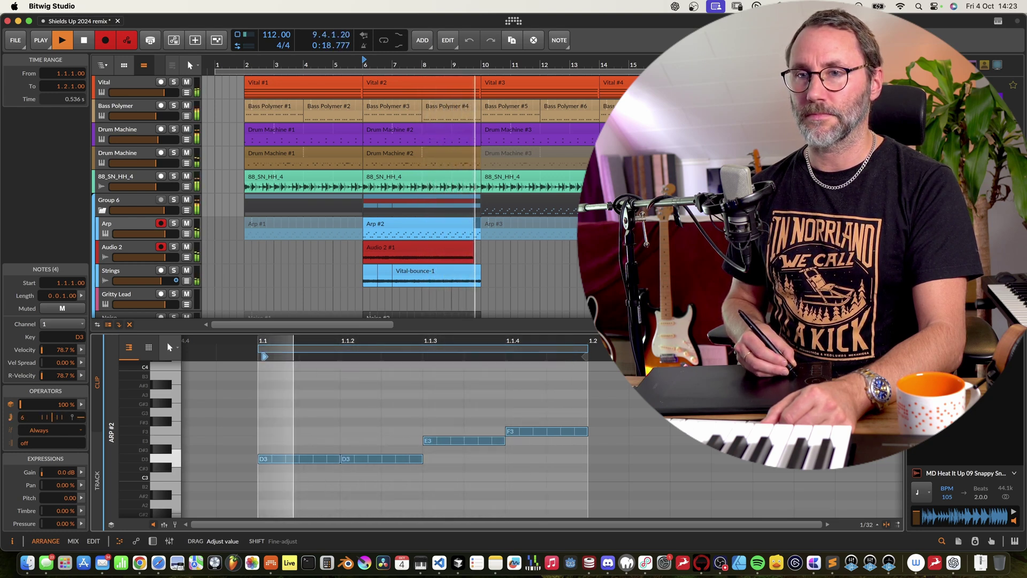
key("space")
left_click(173, 248)
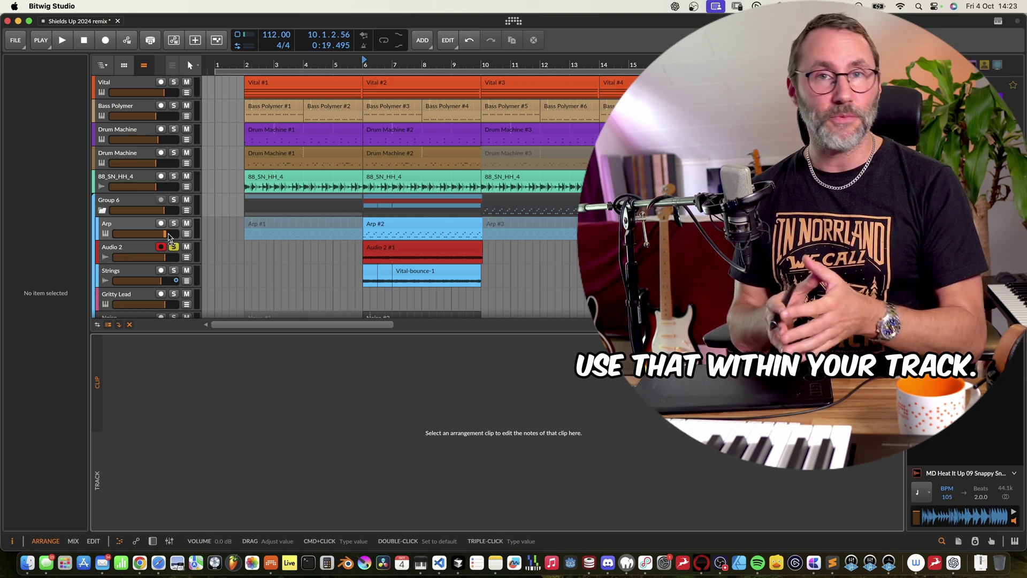
Step: Play the recording from bar 6 with Arp muted and Audio 2 at about +2.2 dB
key("space")
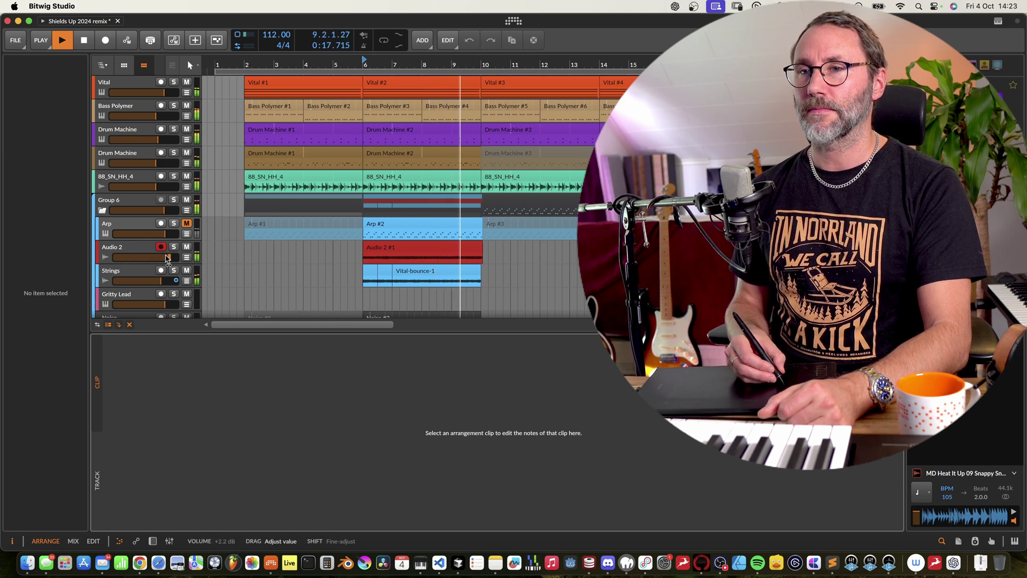
left_click(326, 301)
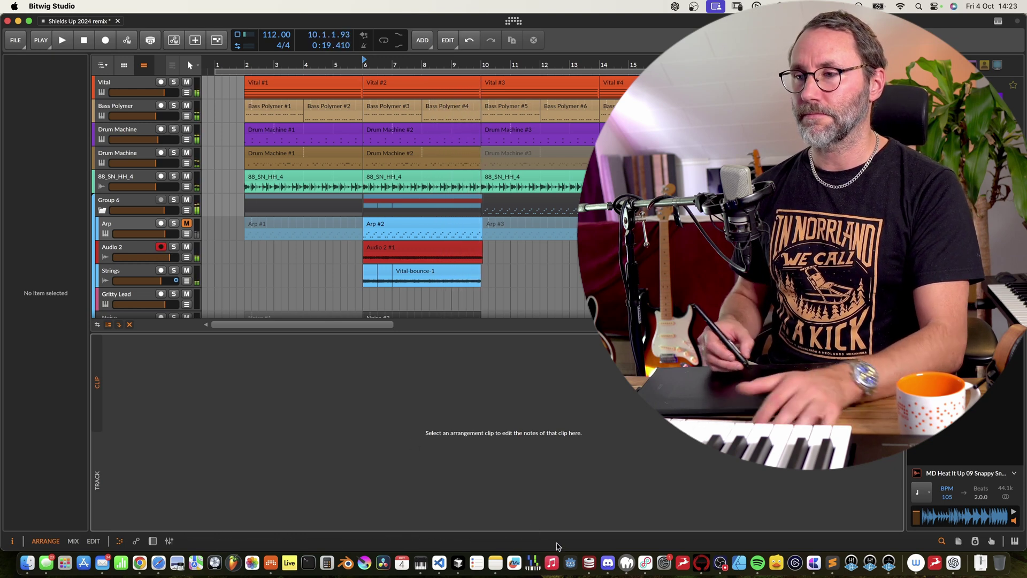
left_click(489, 563)
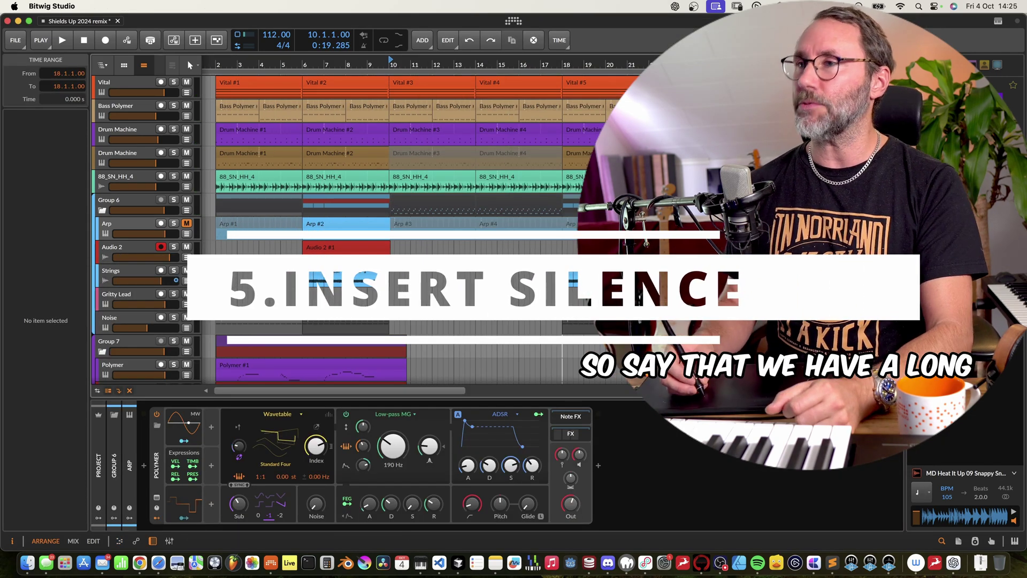
Step: Zoom out to survey the arrangement, selecting all clips and then clearing the selection
key("minus")
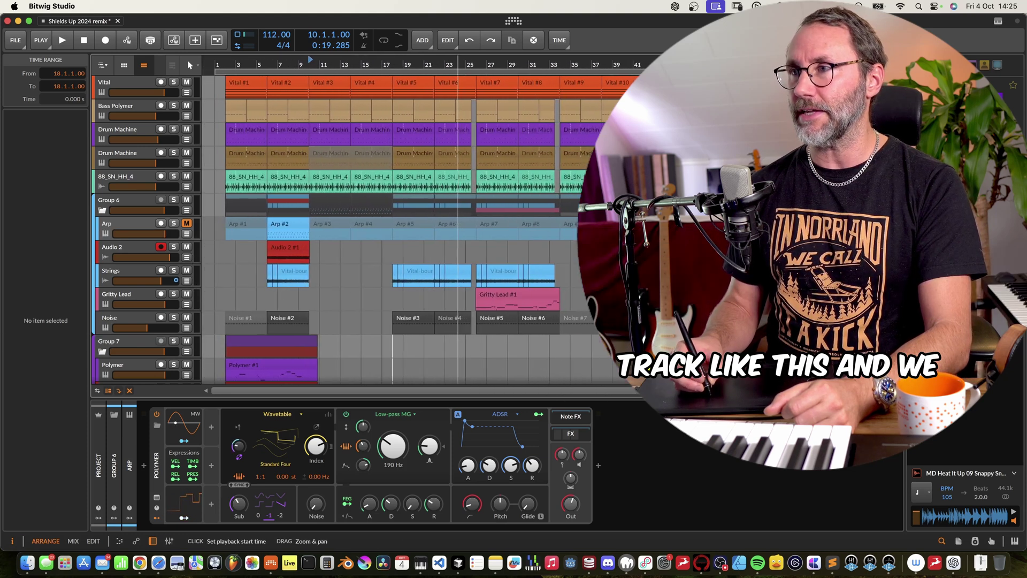
key("plus")
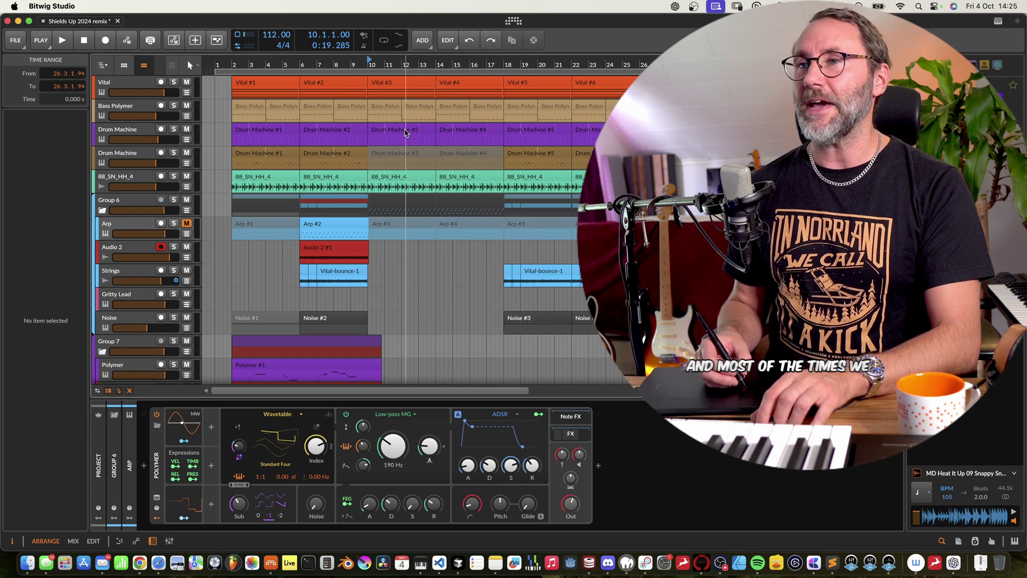
left_click(401, 85)
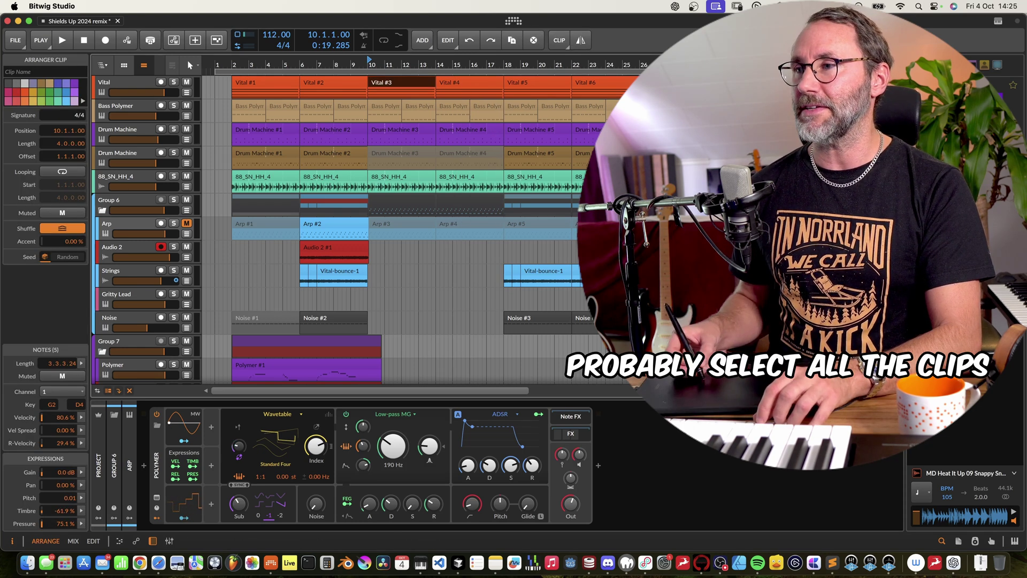
key("super+a")
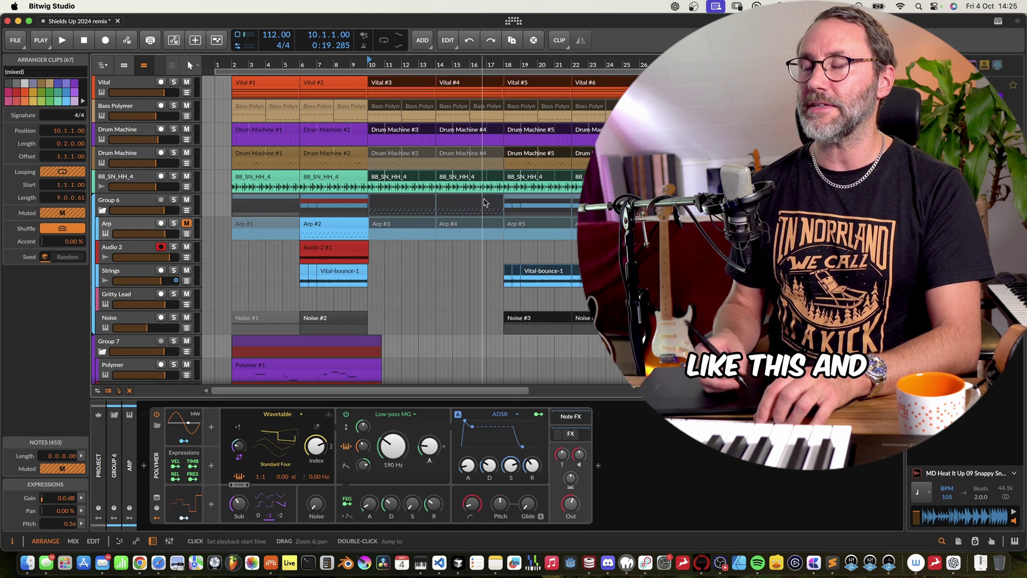
left_click(431, 276)
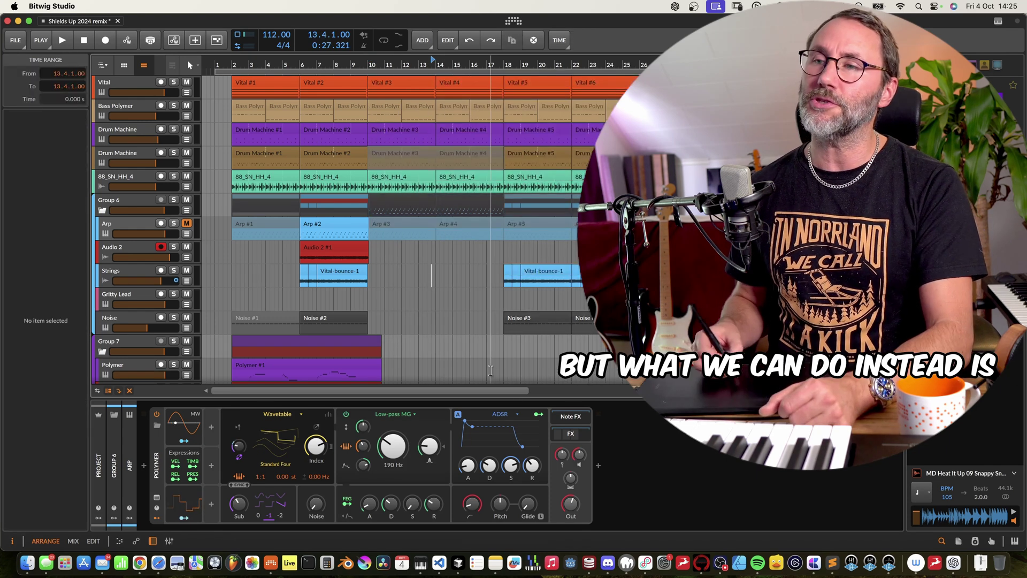
Step: Select bars 10 to 18 and insert 8 bars of silence there
left_click(500, 294)
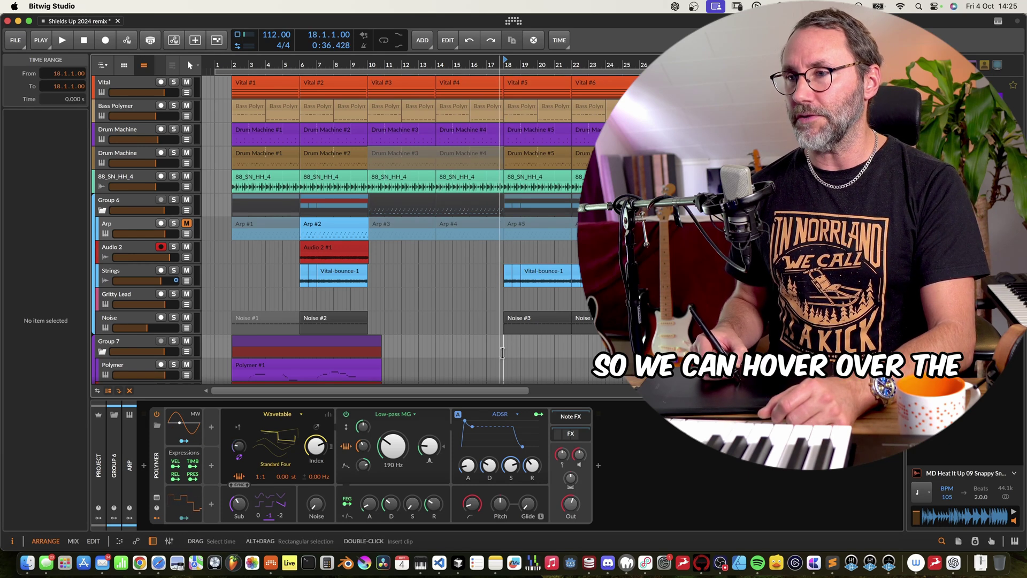
left_click_drag(503, 352, 368, 81)
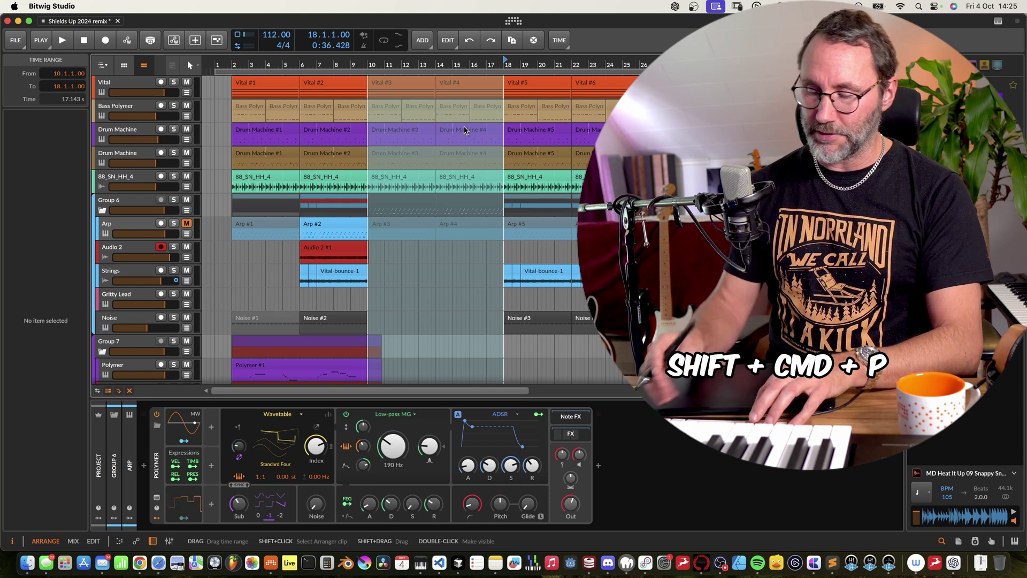
key("shift+super+p")
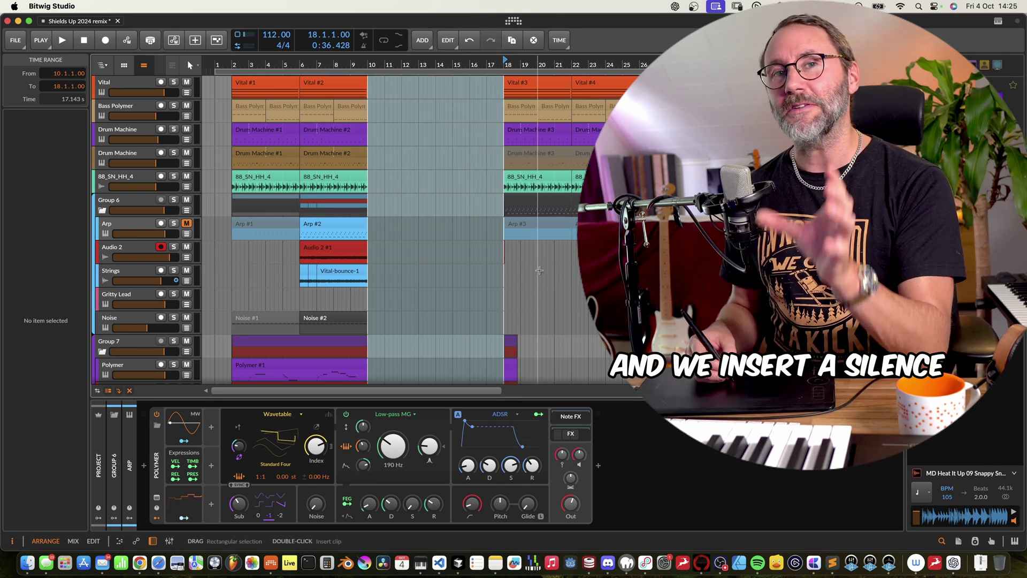
scroll(428, 95, "right", 5)
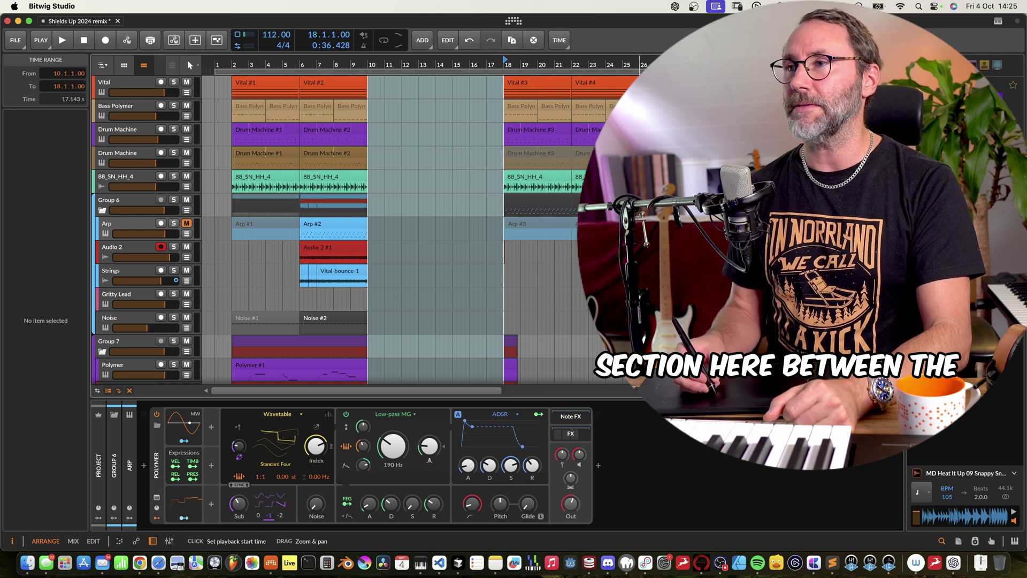
scroll(428, 66, "left", 5)
left_click(405, 89)
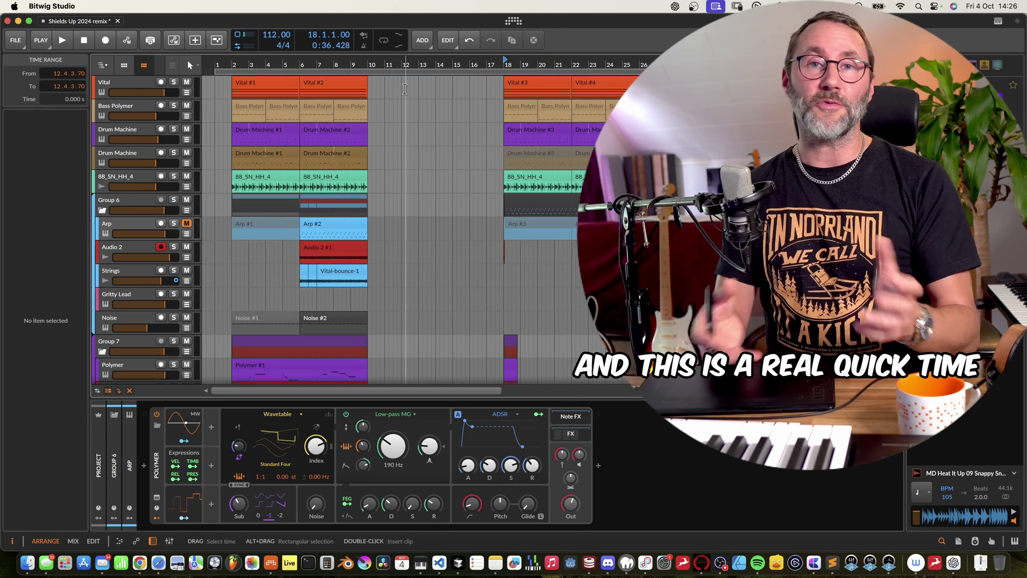